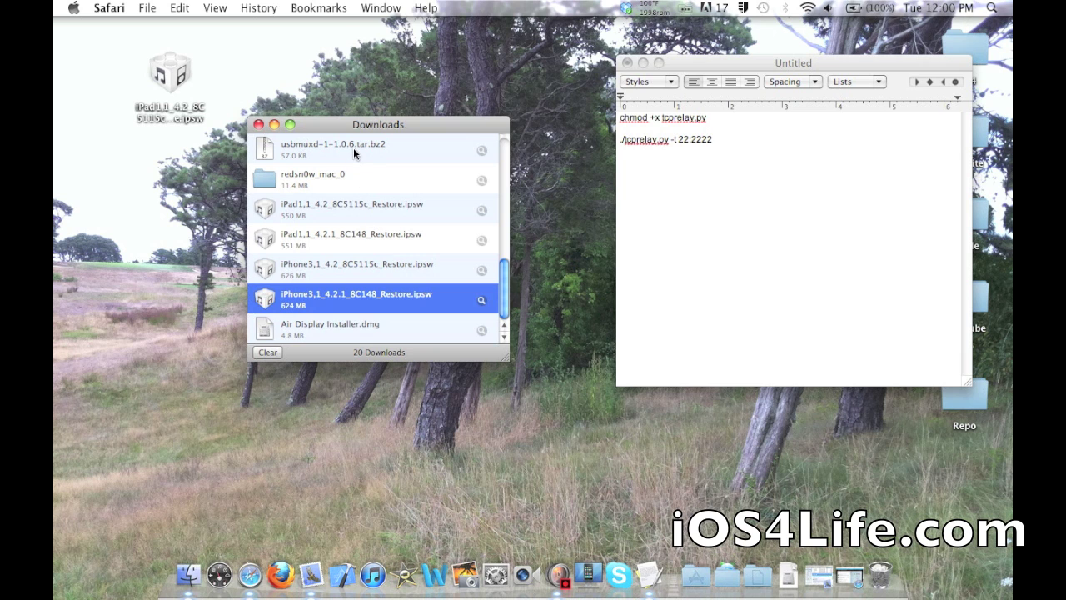
Step: Switch to Finder and open the Downloads folder from the home folder
{"action": "scroll", "coordinate": [353, 147], "scroll_direction": "up", "scroll_amount": 1}
{"action": "scroll", "coordinate": [353, 147], "scroll_direction": "down", "scroll_amount": 1}
{"action": "left_click", "coordinate": [188, 574]}
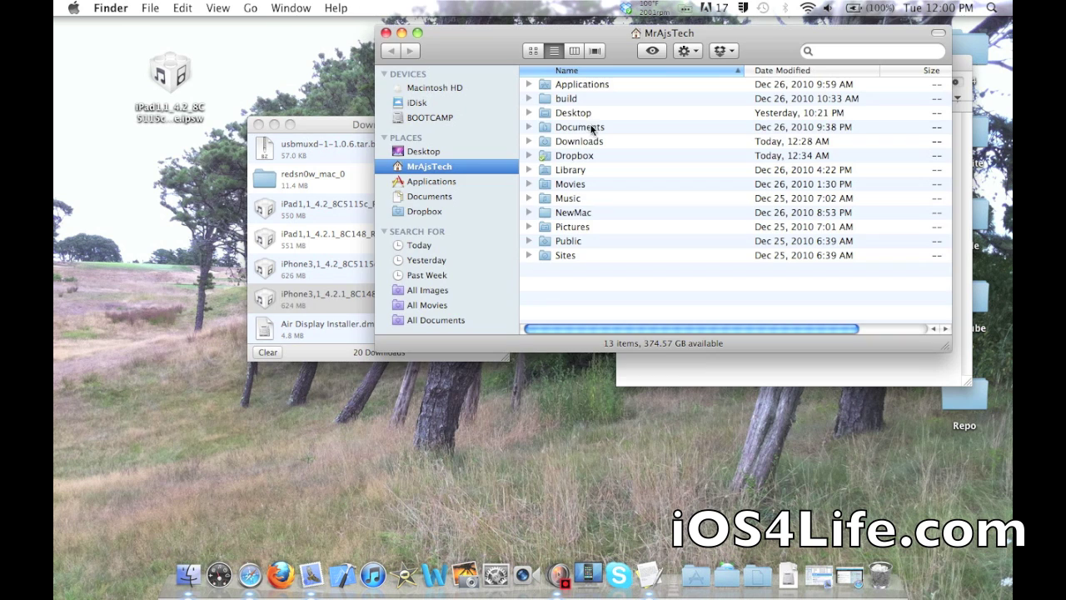
{"action": "double_click", "coordinate": [591, 140]}
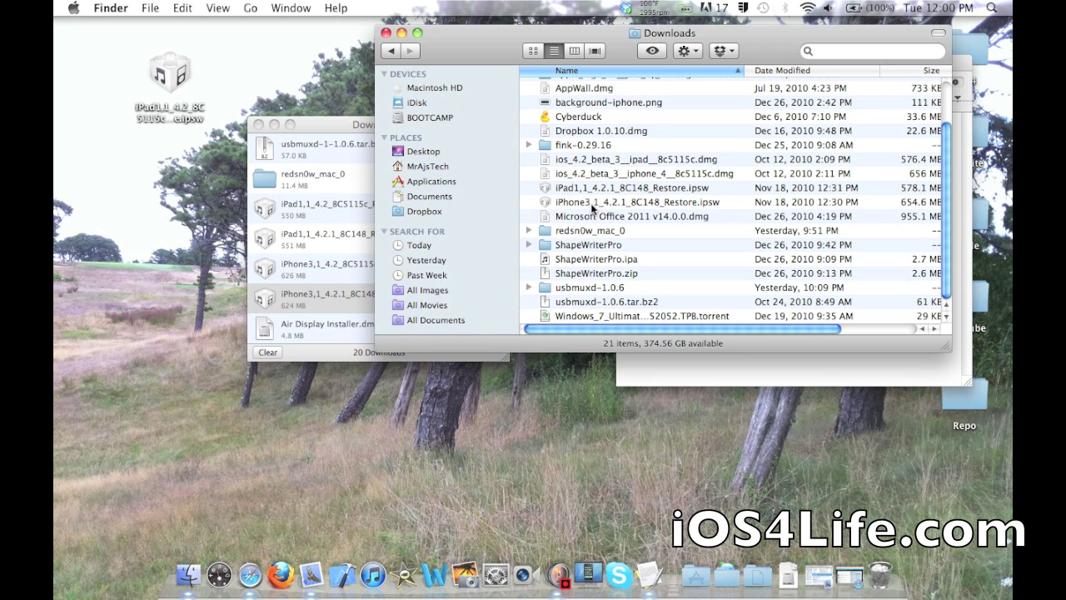
Step: Mount ios_4.2_beta_3__iphone_4__8c5115c.dmg and copy iPhone3,1_4.2_8C5115c_Restore.ipsw from it to the desktop
{"action": "scroll", "coordinate": [592, 208], "scroll_direction": "up", "scroll_amount": 1}
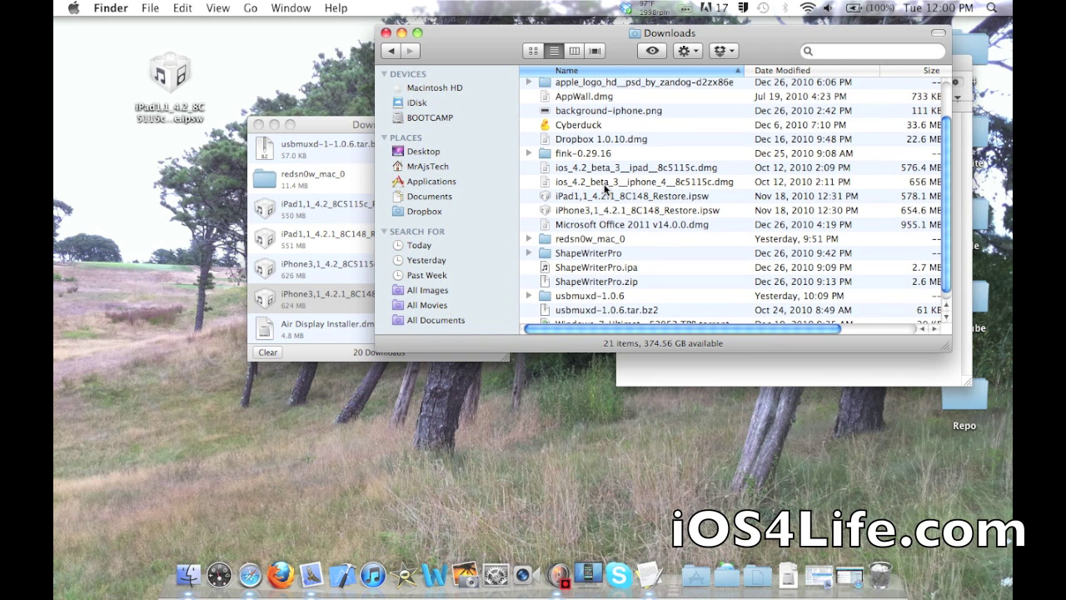
{"action": "left_click", "coordinate": [613, 183]}
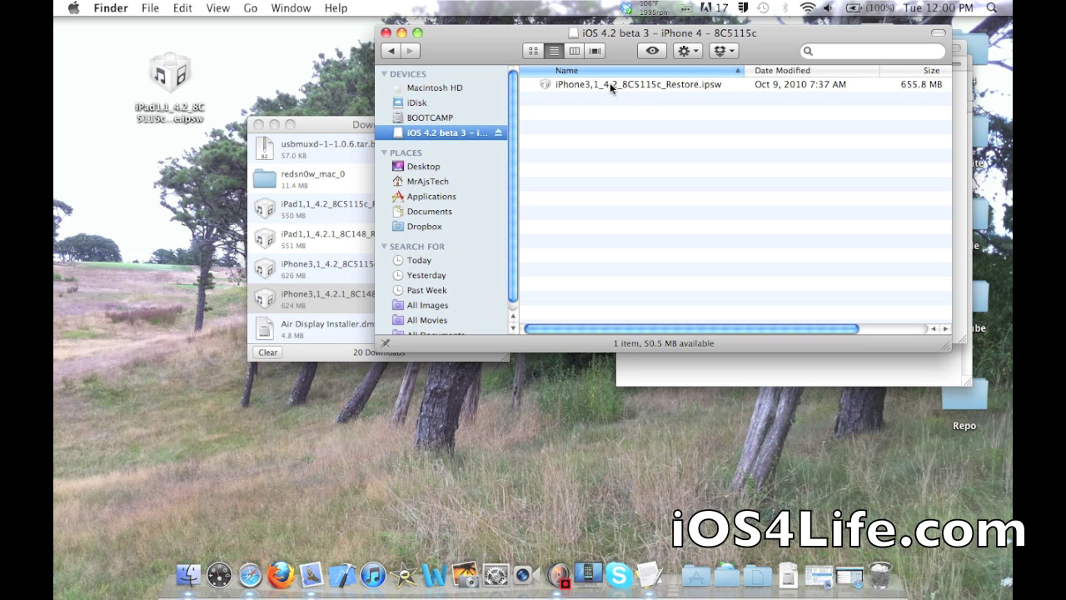
{"action": "left_click_drag", "start_coordinate": [609, 85], "coordinate": [166, 183]}
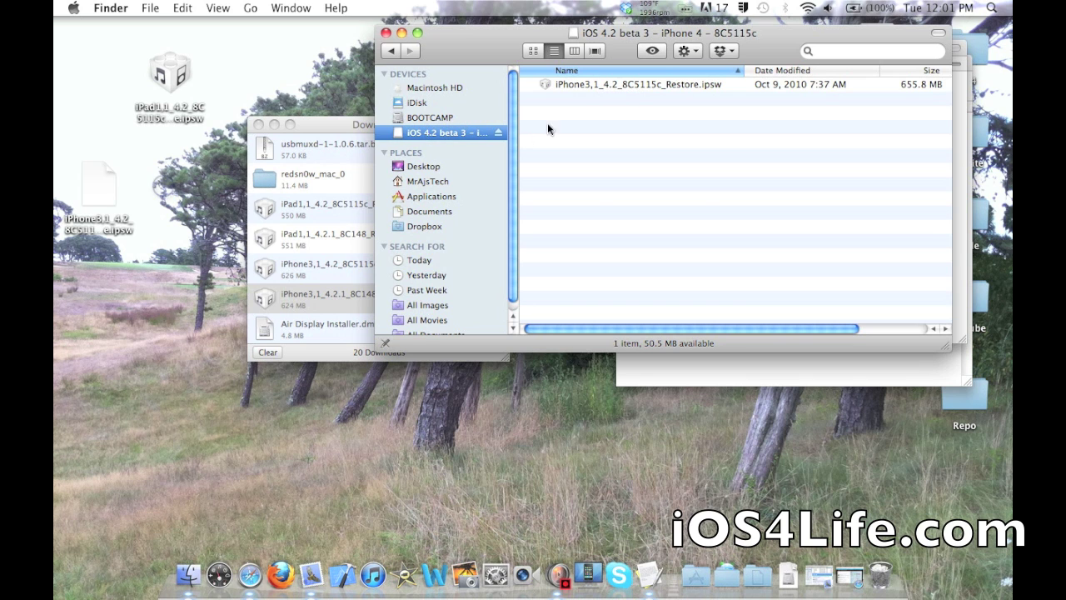
Step: Move iPhone3,1_4.2.1_8C148_Restore.ipsw from the Downloads folder to the desktop and place the beta firmware file under the iPad one
{"action": "left_click", "coordinate": [431, 181]}
{"action": "left_click", "coordinate": [591, 143]}
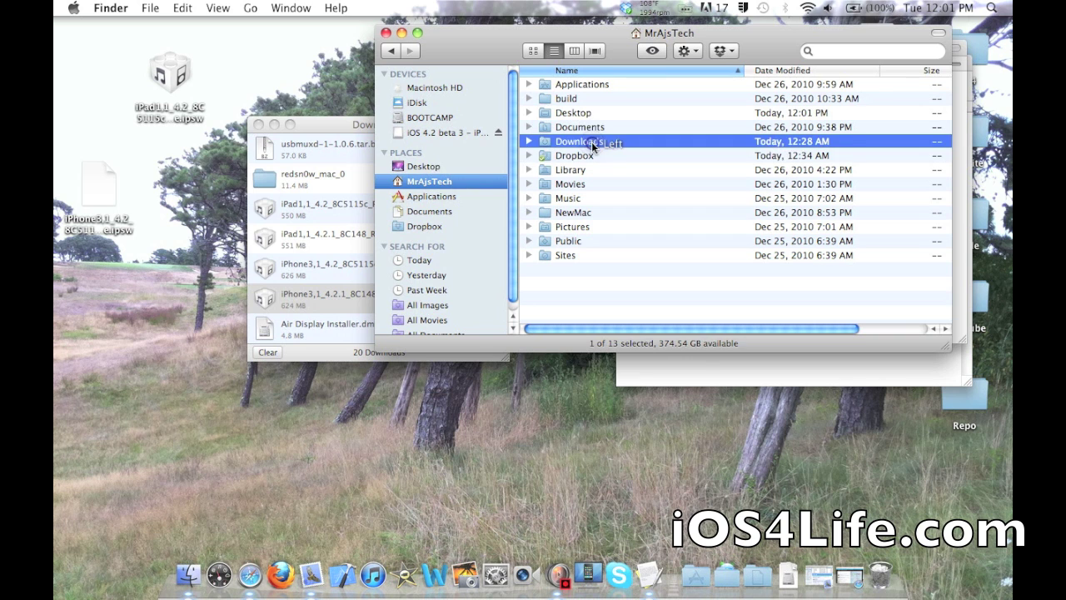
{"action": "double_click", "coordinate": [588, 142]}
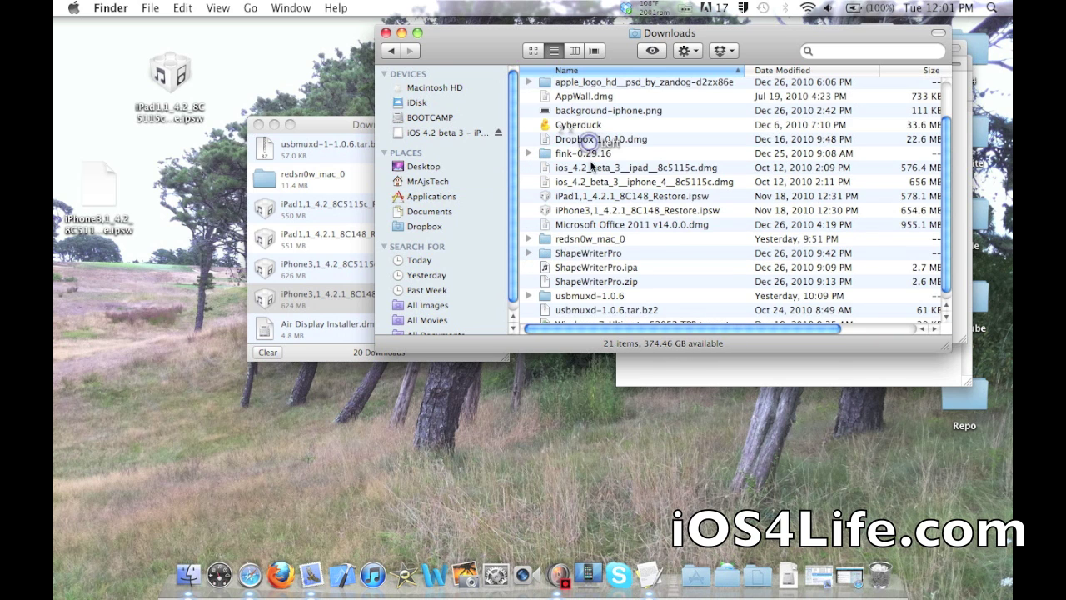
{"action": "scroll", "coordinate": [583, 217], "scroll_direction": "down", "scroll_amount": 1}
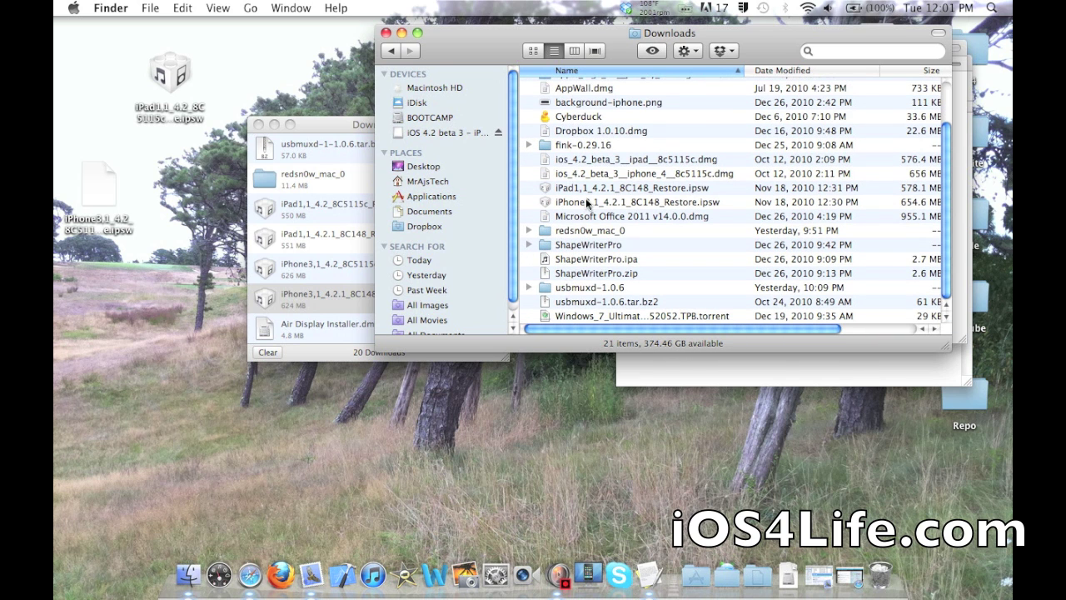
{"action": "left_click_drag", "start_coordinate": [586, 198], "coordinate": [123, 297]}
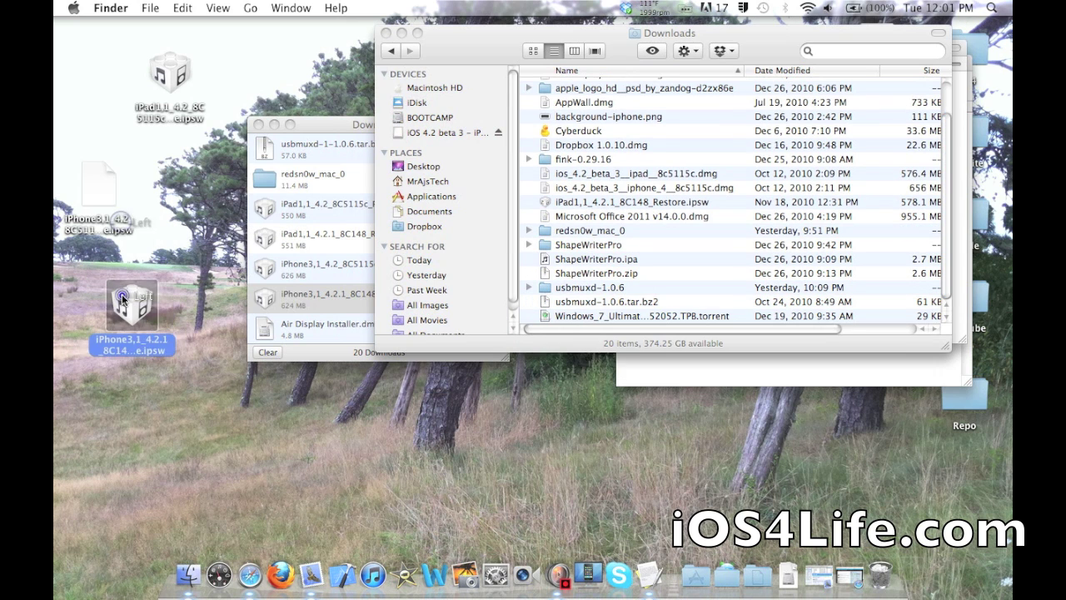
{"action": "left_click_drag", "start_coordinate": [97, 184], "coordinate": [160, 164]}
{"action": "left_click", "coordinate": [197, 276]}
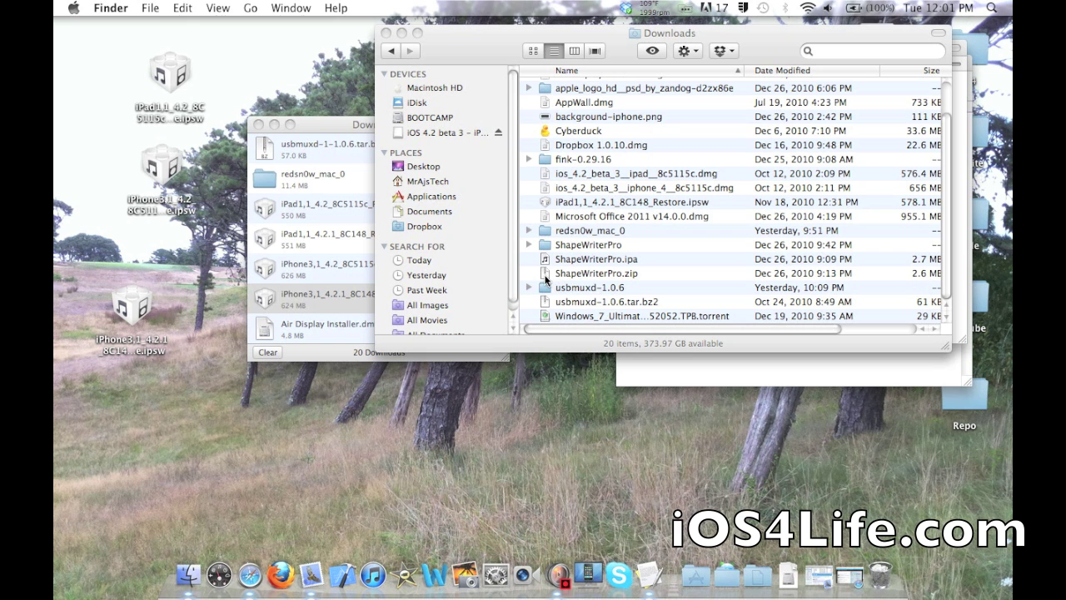
Step: Close Safari's download list and move the Downloads folder window beside the firmware files on the desktop
{"action": "left_click", "coordinate": [259, 125]}
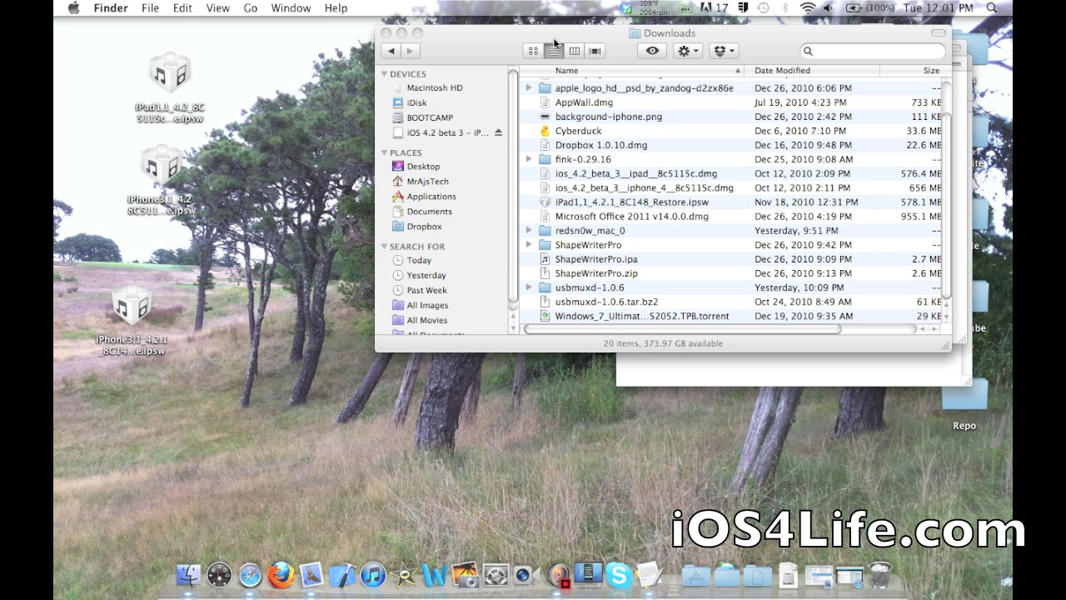
{"action": "left_click_drag", "start_coordinate": [528, 38], "coordinate": [403, 58]}
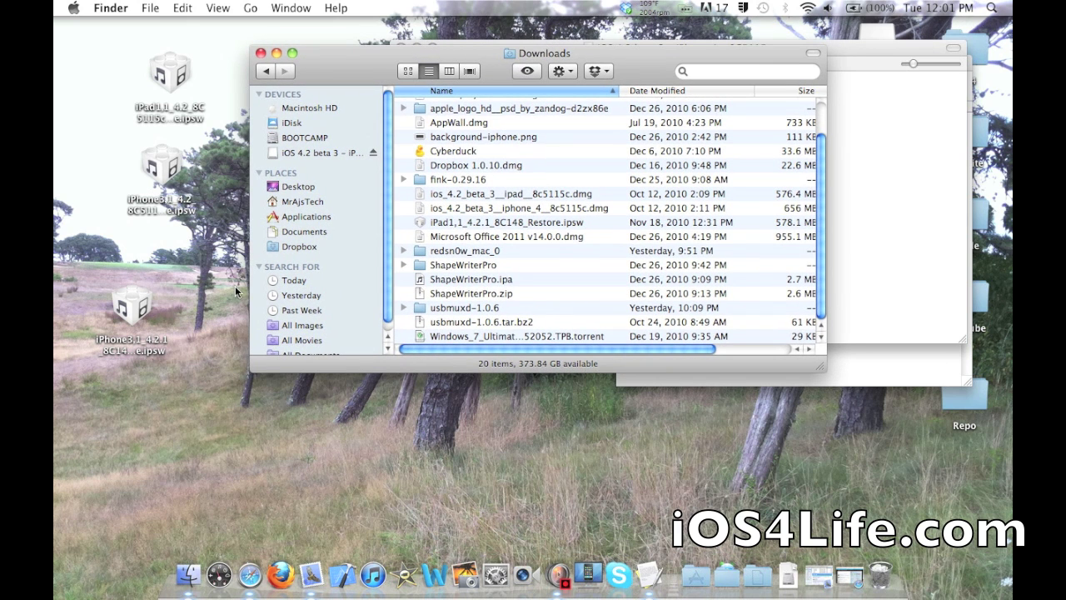
{"action": "key", "text": "space"}
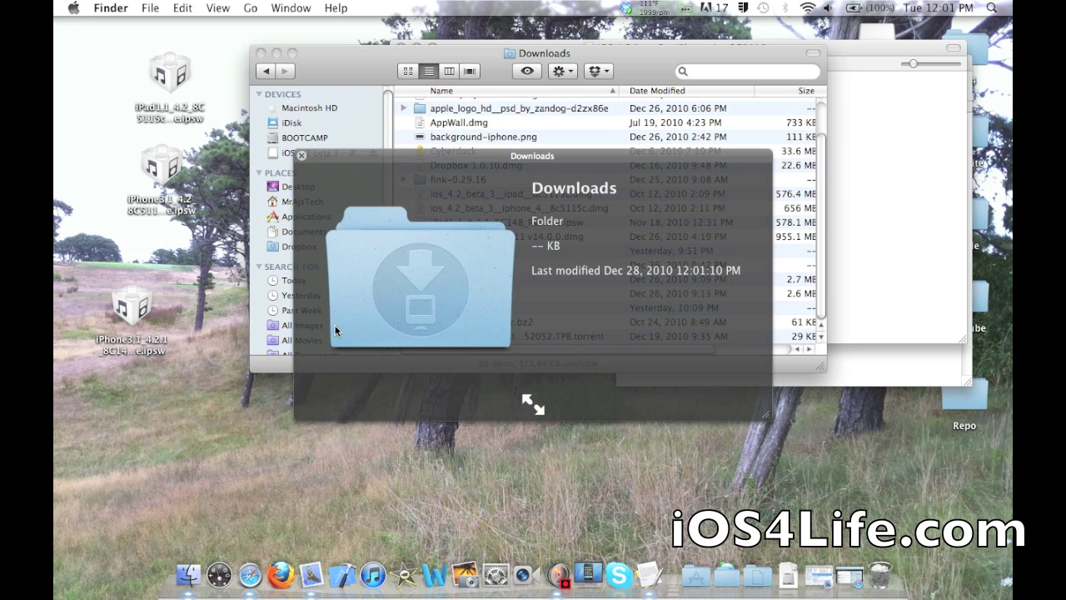
{"action": "key", "text": "space"}
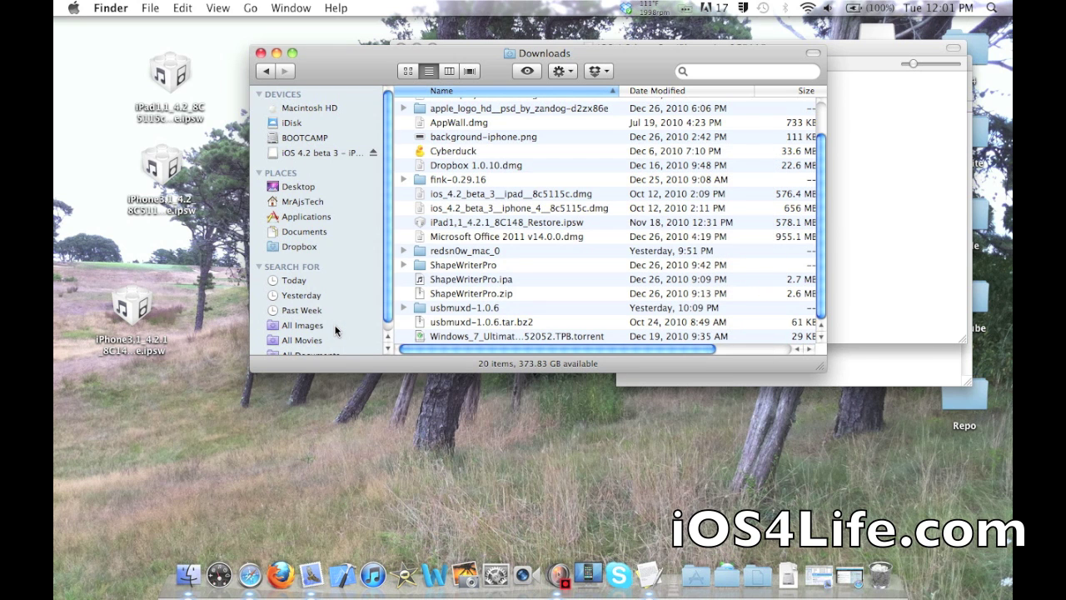
Step: Find and launch Terminal through Spotlight, and move its window over the Downloads folder window
{"action": "key", "text": "super+space"}
{"action": "type", "text": "ter"}
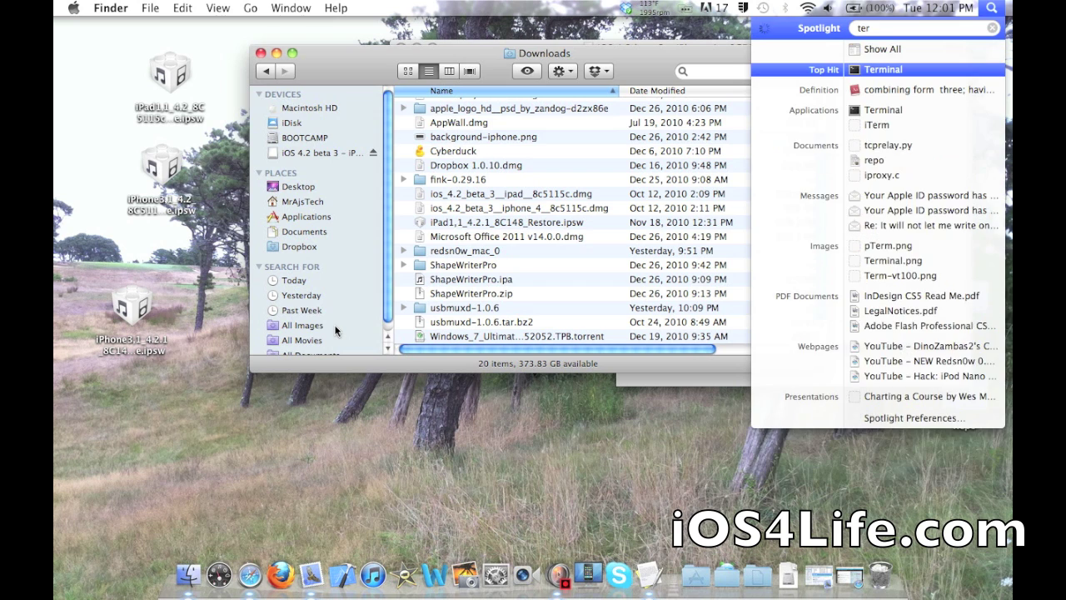
{"action": "key", "text": "Return"}
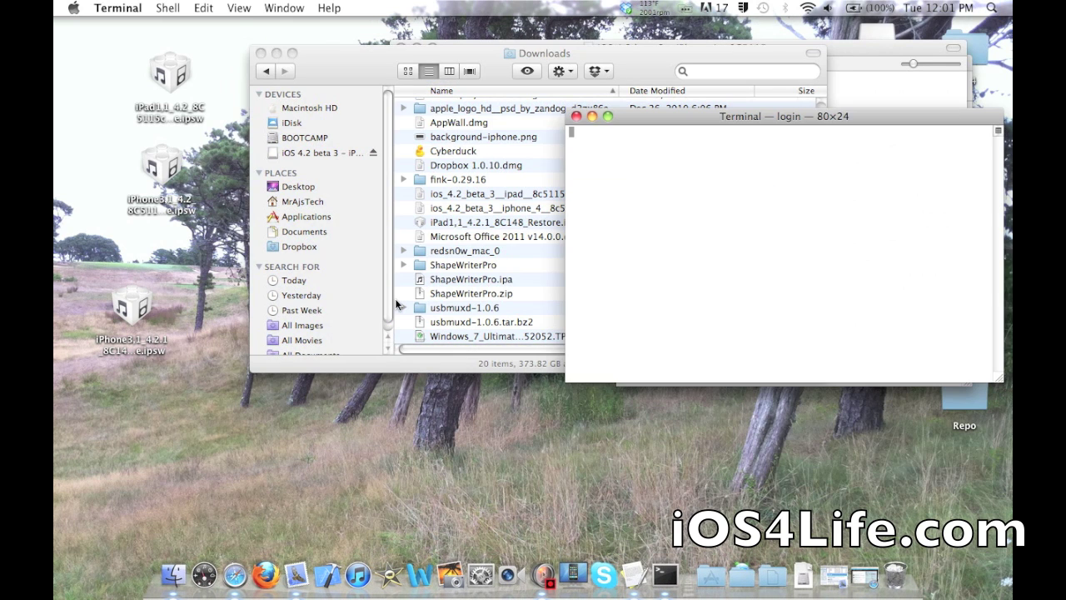
{"action": "left_click_drag", "start_coordinate": [786, 117], "coordinate": [626, 172]}
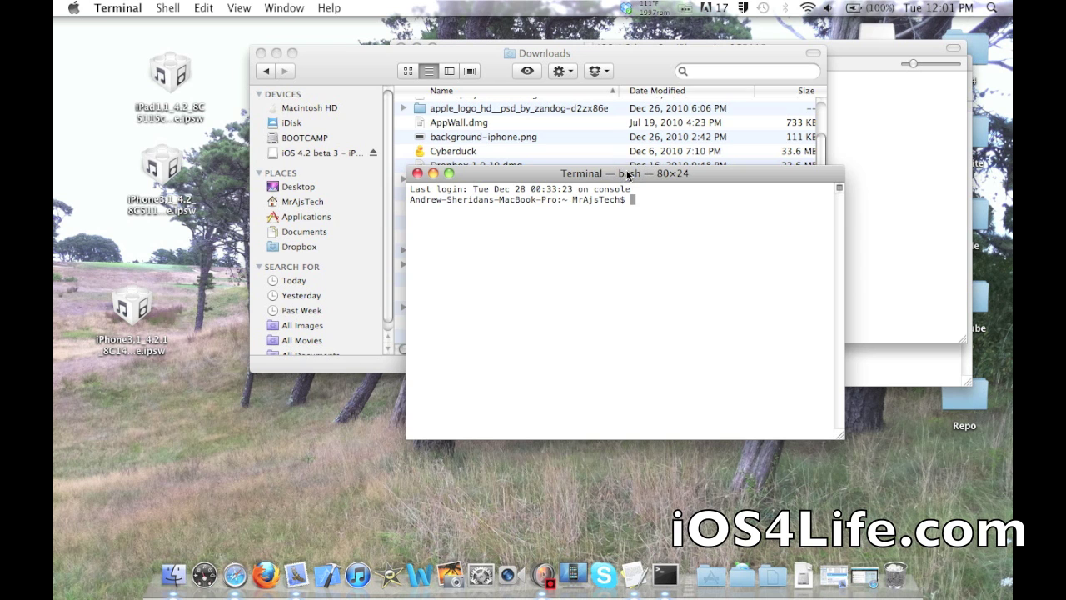
Step: Move the Downloads folder window clear of Terminal and open the python-client folder inside usbmuxd-1.0.6
{"action": "left_click_drag", "start_coordinate": [339, 44], "coordinate": [160, 16]}
{"action": "double_click", "coordinate": [305, 280]}
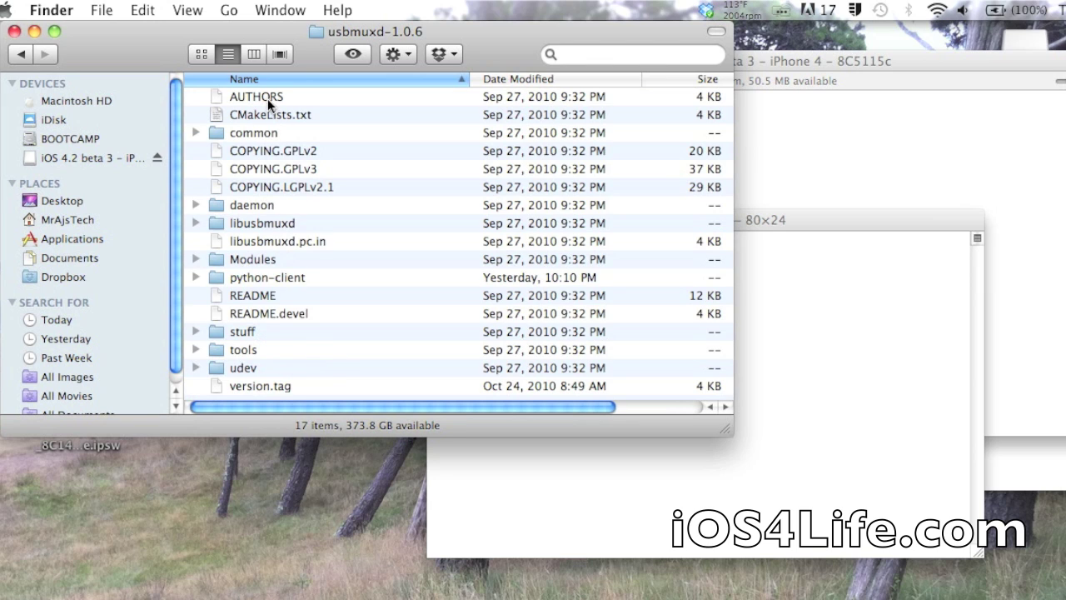
{"action": "left_click", "coordinate": [277, 281]}
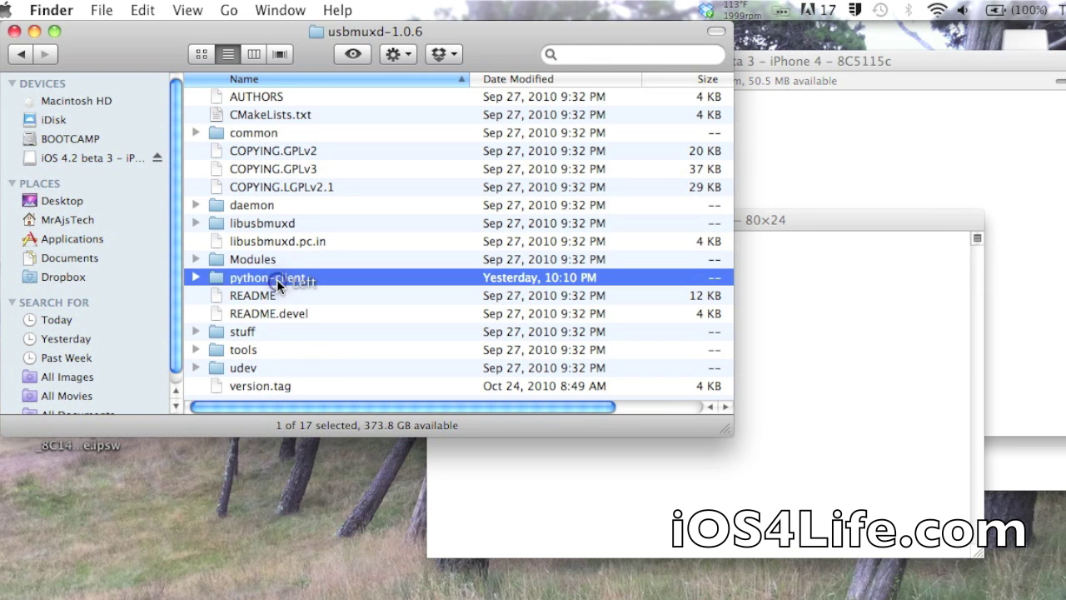
{"action": "double_click", "coordinate": [277, 279]}
Step: In Terminal, change the working directory to the usbmuxd-1.0.6/python-client folder with cd, using the open folder's path
{"action": "left_click", "coordinate": [890, 328]}
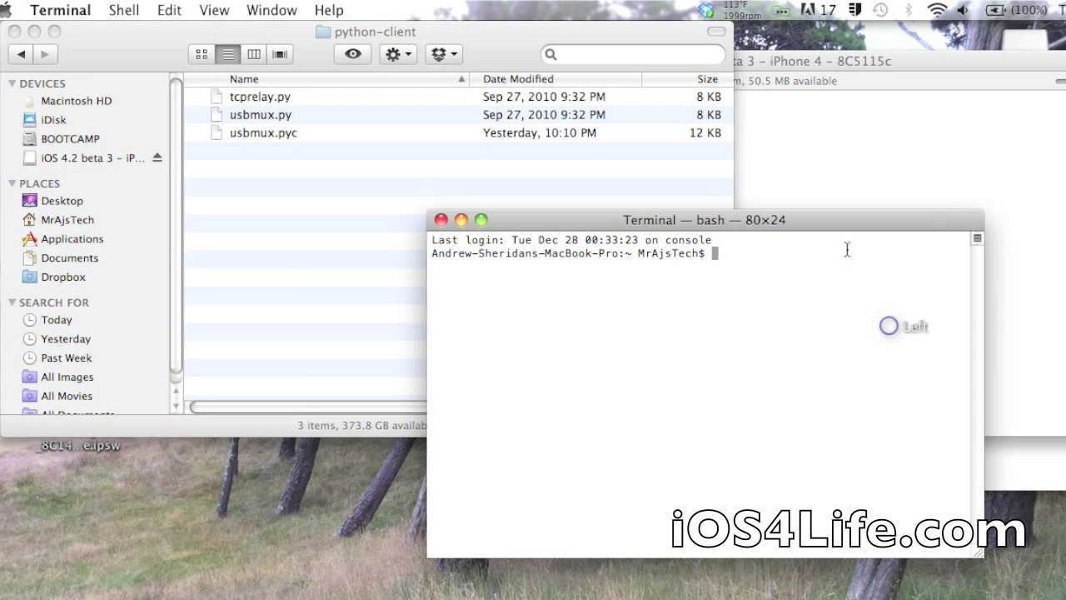
{"action": "left_click", "coordinate": [837, 232]}
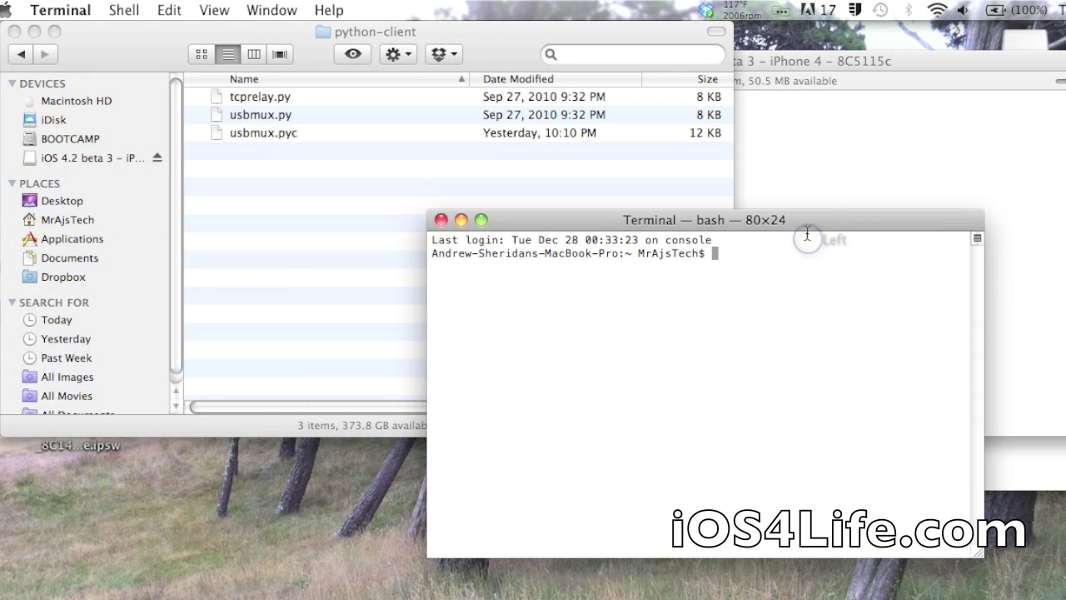
{"action": "type", "text": "cd"}
{"action": "left_click", "coordinate": [326, 34]}
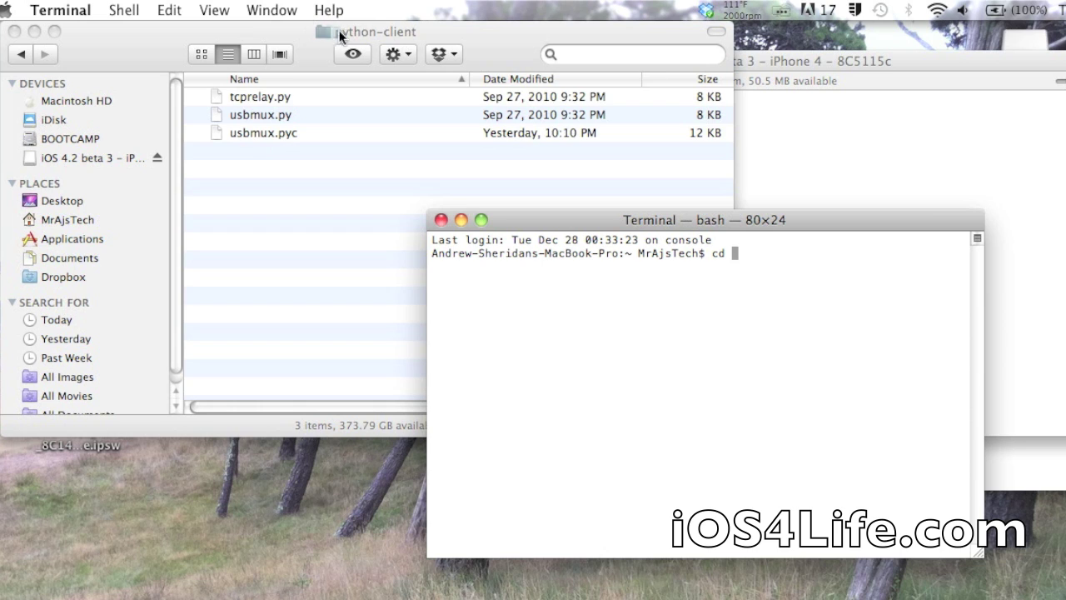
{"action": "left_click_drag", "start_coordinate": [339, 30], "coordinate": [857, 335]}
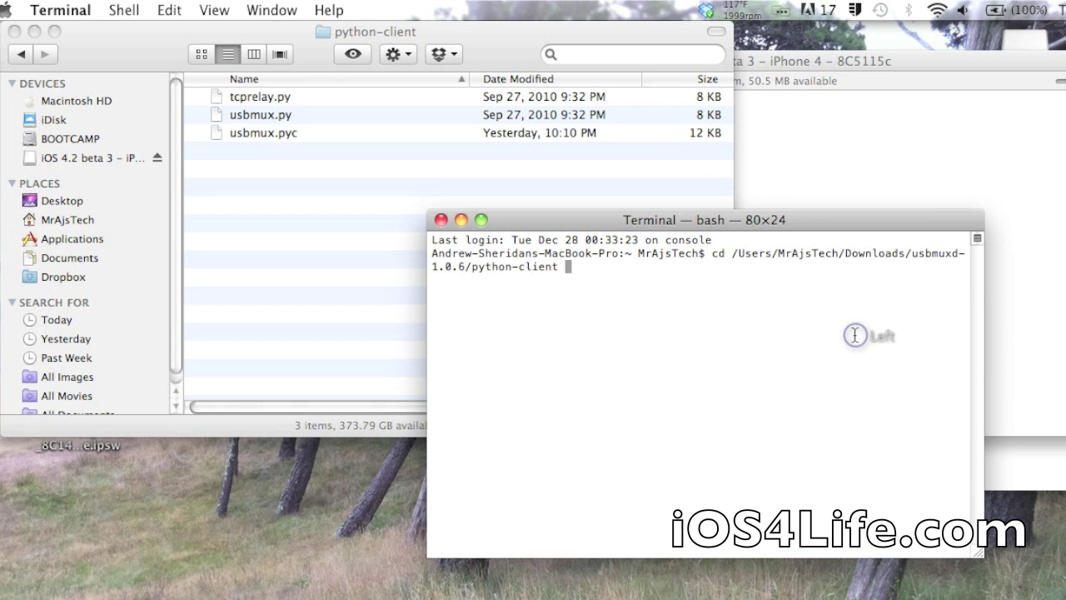
{"action": "key", "text": "Return"}
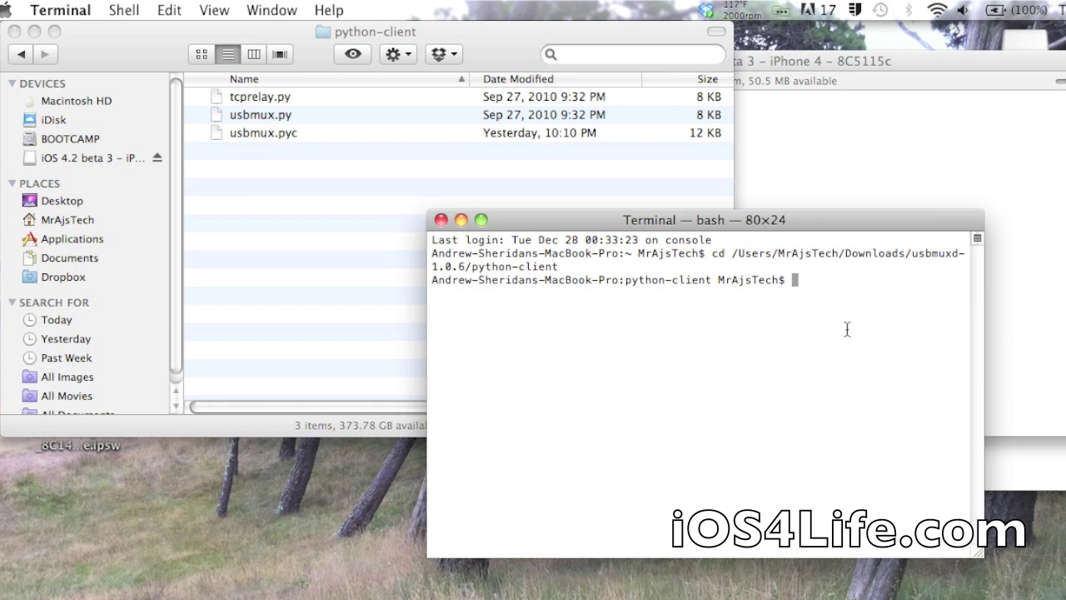
Step: Dismiss the beta disk image window and select the chmod +x tcprelay.py line in the text note
{"action": "left_click", "coordinate": [884, 189]}
{"action": "left_click", "coordinate": [421, 61]}
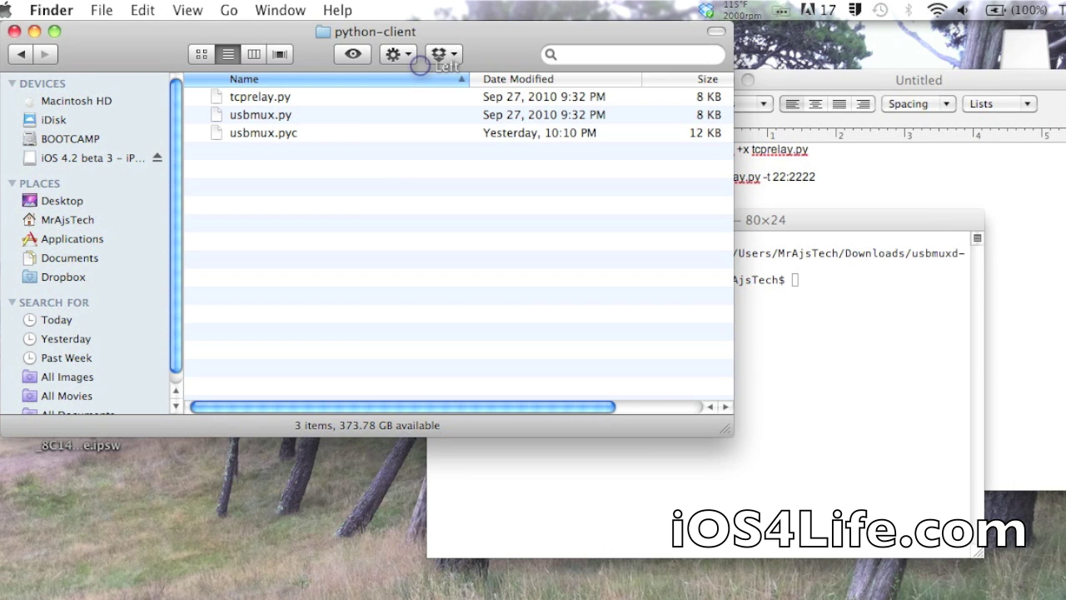
{"action": "left_click", "coordinate": [1028, 226]}
{"action": "left_click", "coordinate": [820, 150]}
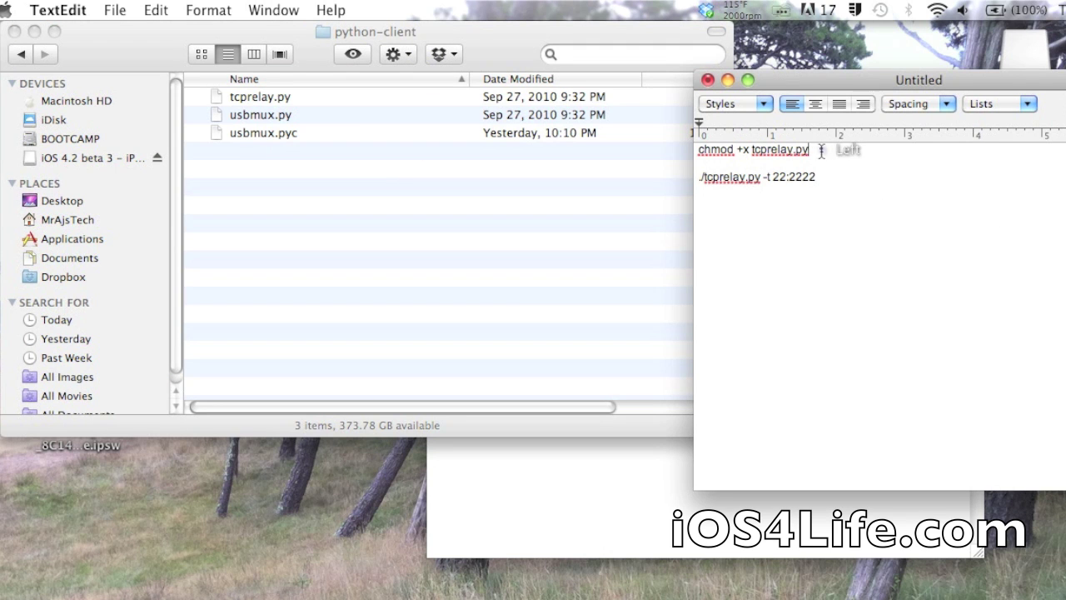
{"action": "left_click_drag", "start_coordinate": [820, 149], "coordinate": [697, 152]}
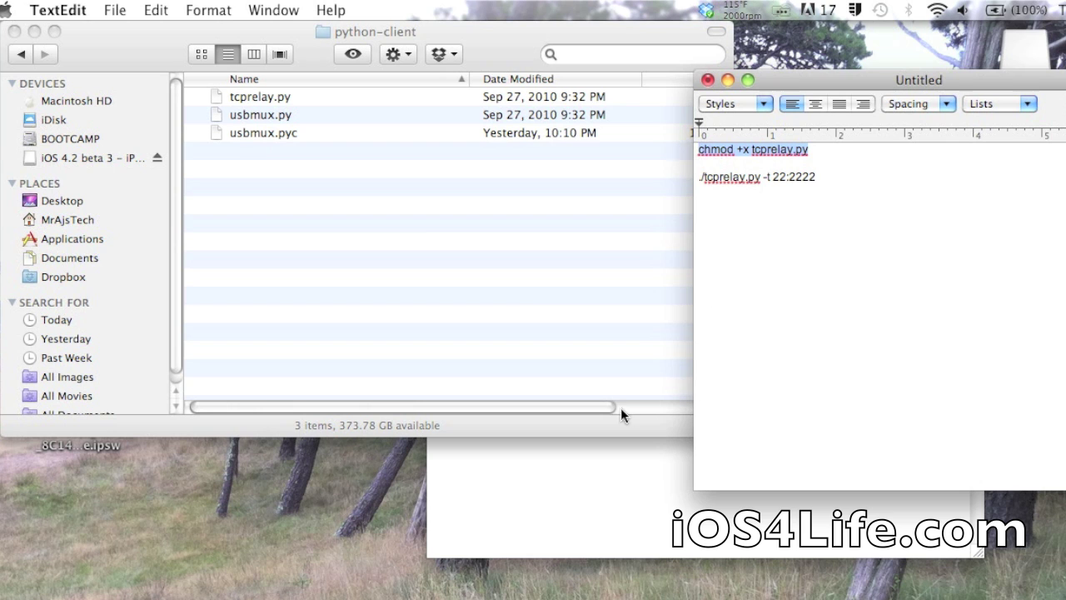
Step: Run chmod +x tcprelay.py in Terminal to make the script in the python-client folder executable
{"action": "left_click", "coordinate": [574, 478]}
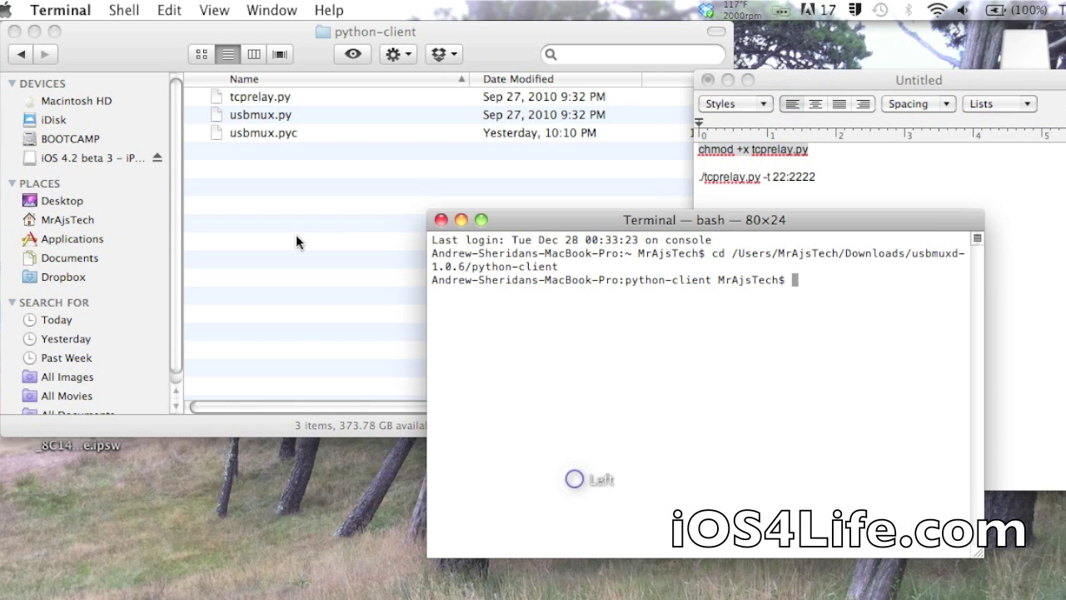
{"action": "left_click", "coordinate": [244, 99]}
{"action": "left_click", "coordinate": [244, 97]}
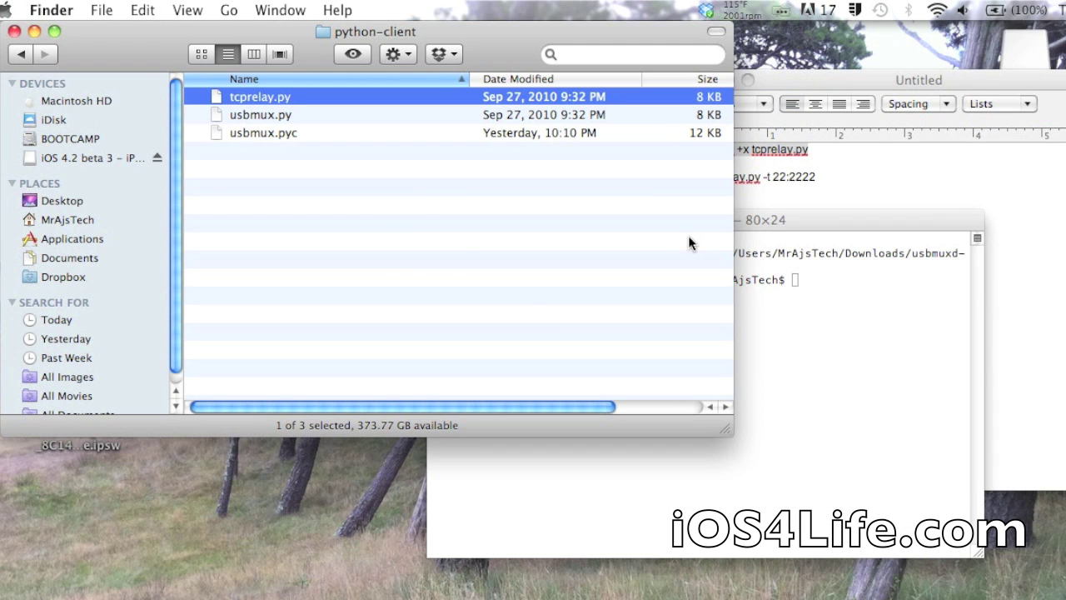
{"action": "left_click", "coordinate": [830, 240]}
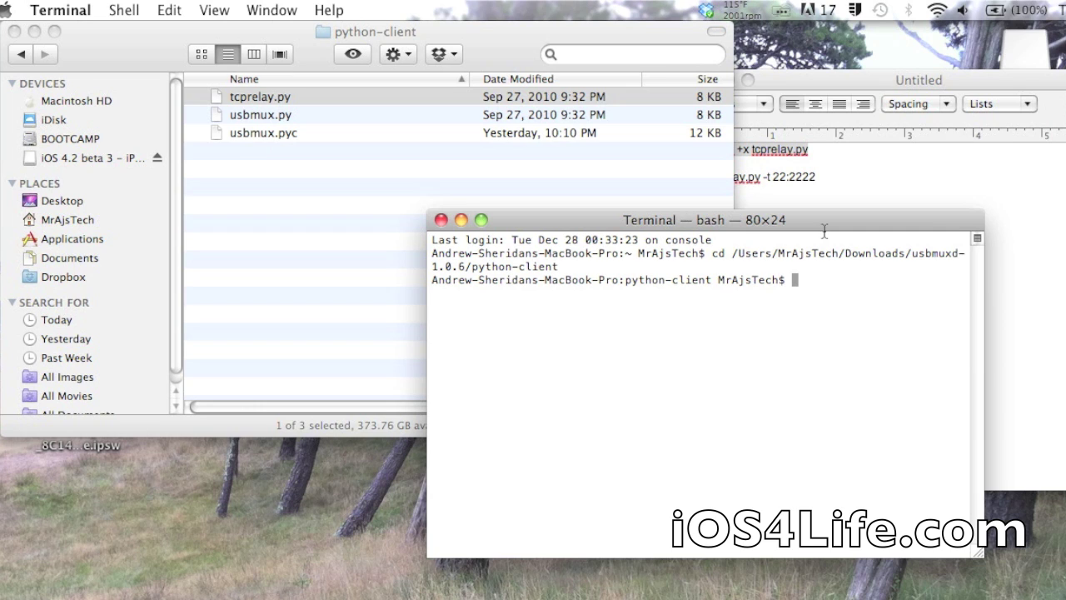
{"action": "type", "text": "chmod +x tcprelay.py"}
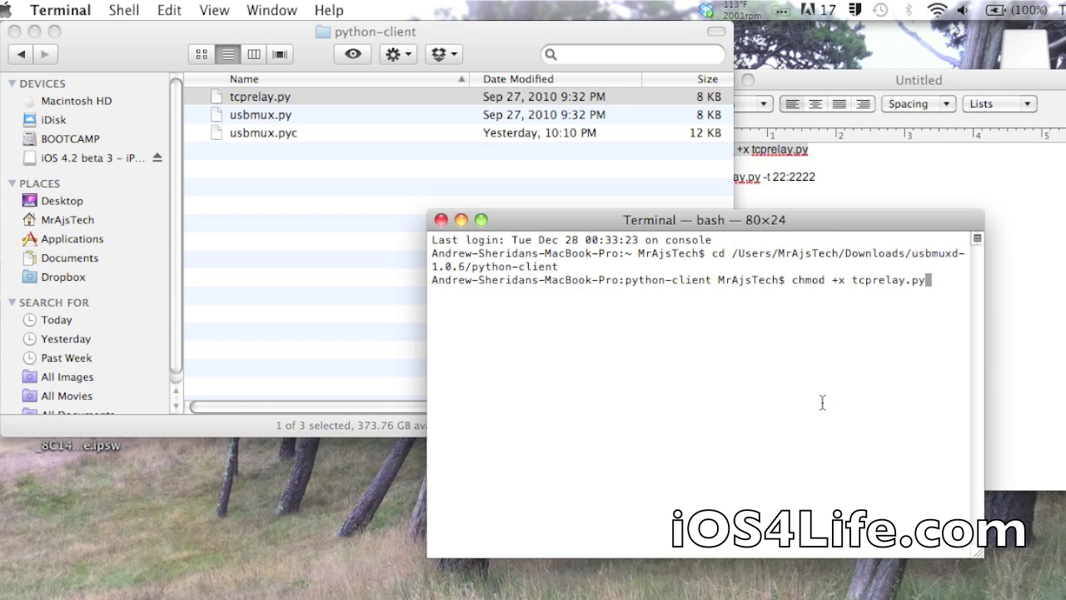
{"action": "key", "text": "Return"}
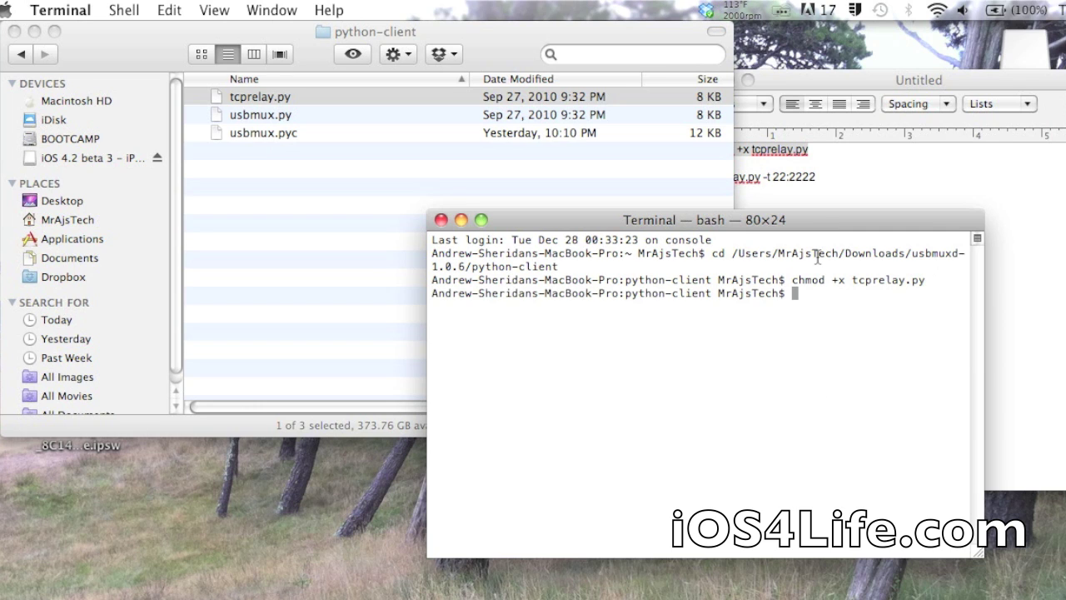
Step: Copy ./tcprelay.py -t 22:2222 from the text note and run it in Terminal to start the port relay
{"action": "left_click", "coordinate": [849, 177]}
{"action": "left_click", "coordinate": [819, 177]}
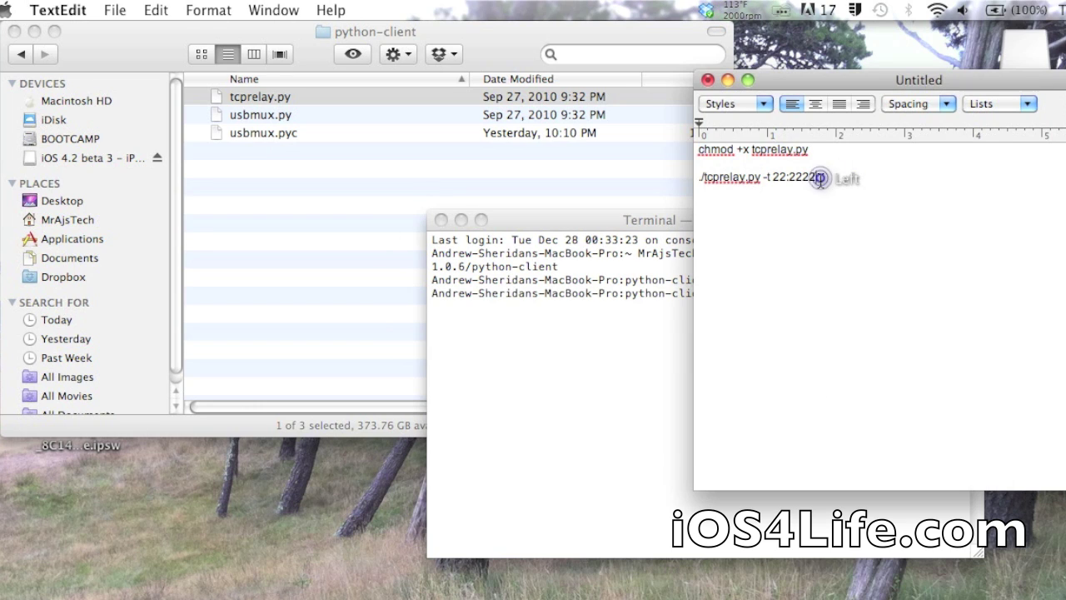
{"action": "left_click", "coordinate": [692, 187]}
{"action": "left_click_drag", "start_coordinate": [833, 178], "coordinate": [694, 183]}
{"action": "key", "text": "super+c"}
{"action": "left_click", "coordinate": [528, 369]}
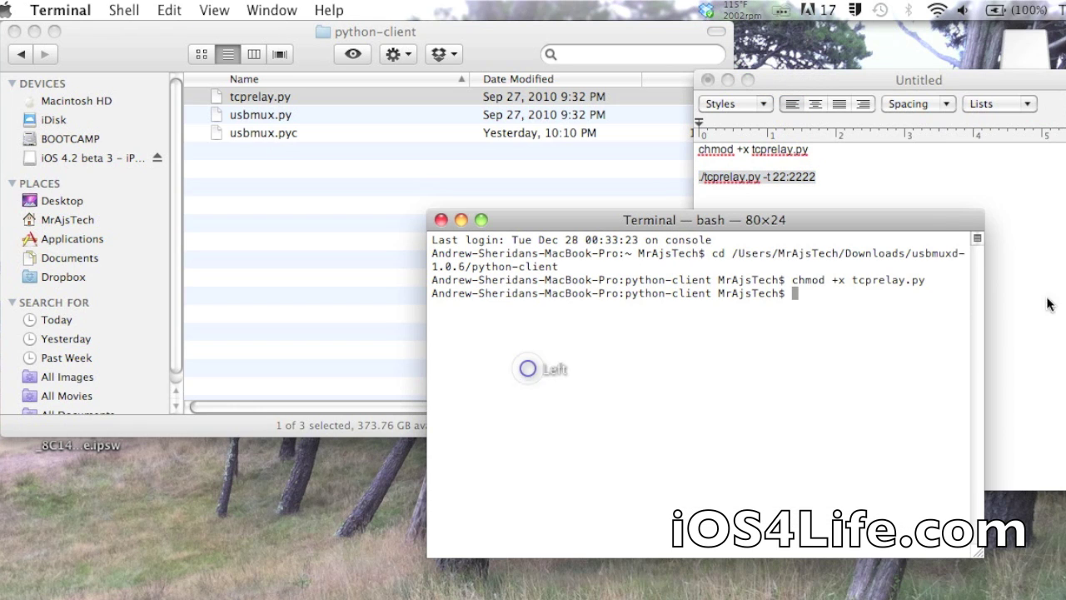
{"action": "key", "text": "super+v"}
{"action": "key", "text": "Return"}
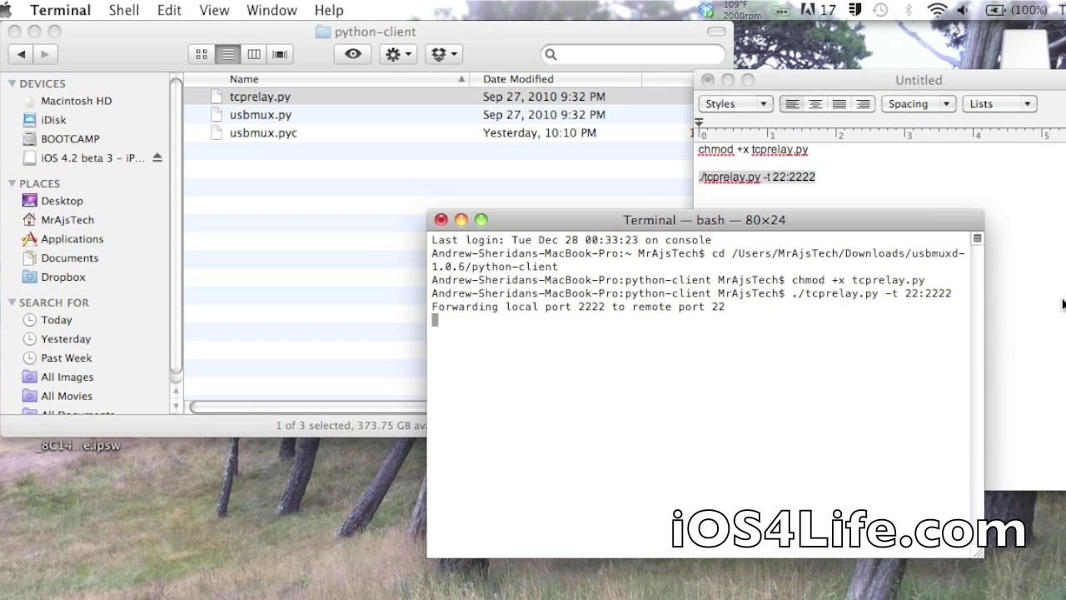
Step: Go back to the usbmuxd-1.0.6 folder in Finder and minimize the untitled text note
{"action": "left_click", "coordinate": [171, 51]}
{"action": "left_click", "coordinate": [21, 53]}
{"action": "left_click", "coordinate": [764, 103]}
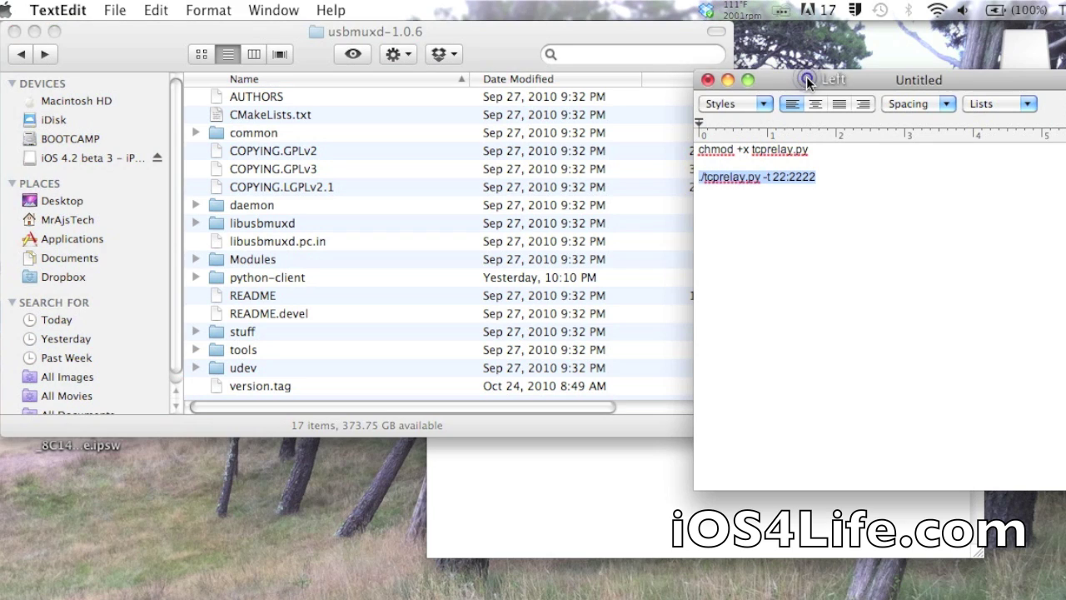
{"action": "left_click", "coordinate": [730, 80]}
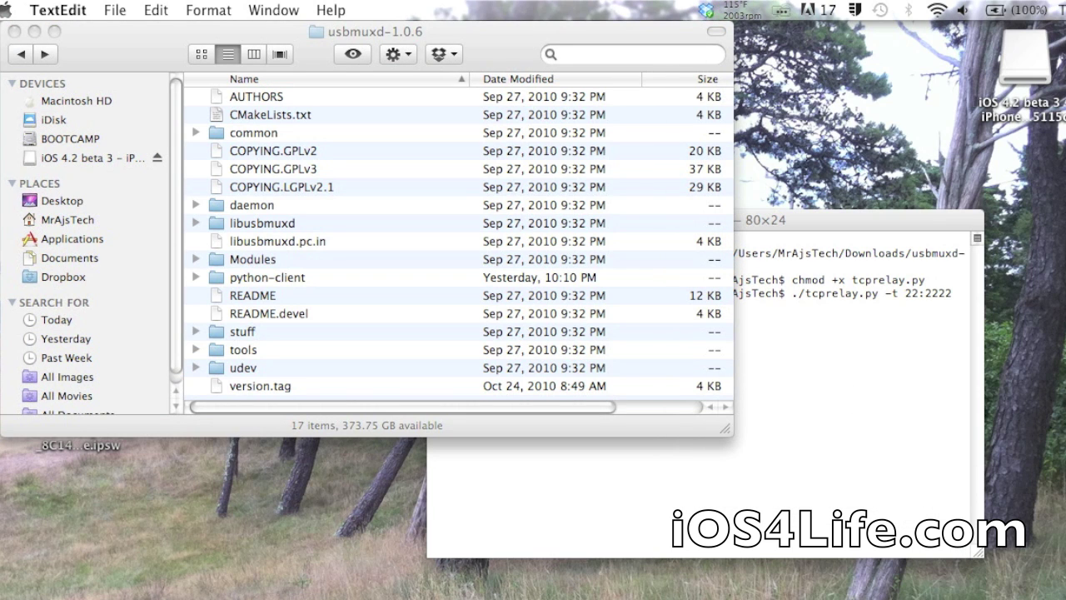
{"action": "left_click", "coordinate": [627, 412]}
{"action": "left_click", "coordinate": [87, 224]}
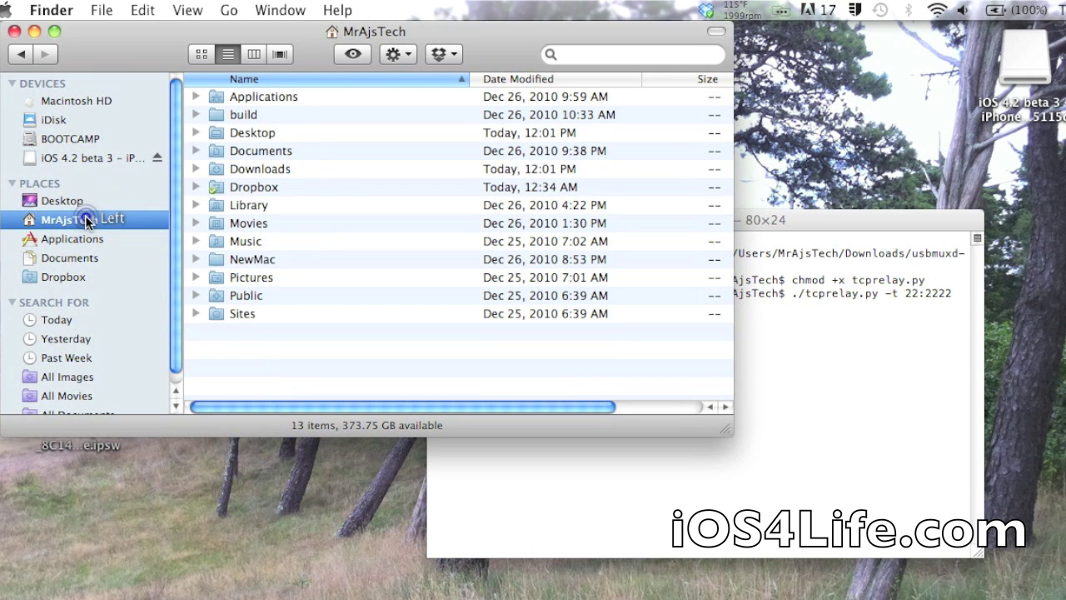
{"action": "double_click", "coordinate": [260, 172]}
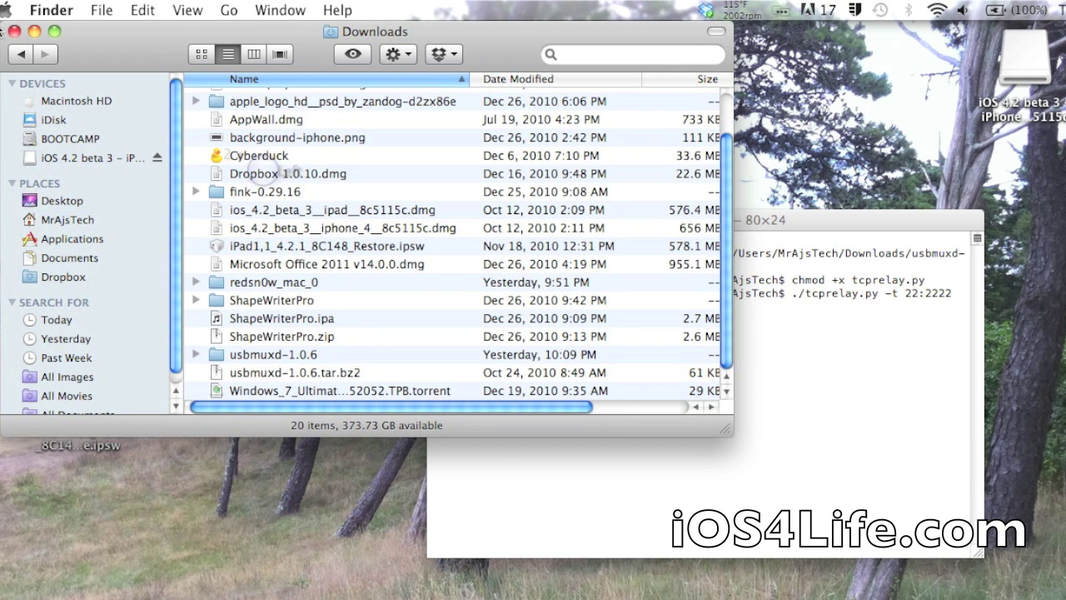
{"action": "left_click", "coordinate": [14, 31]}
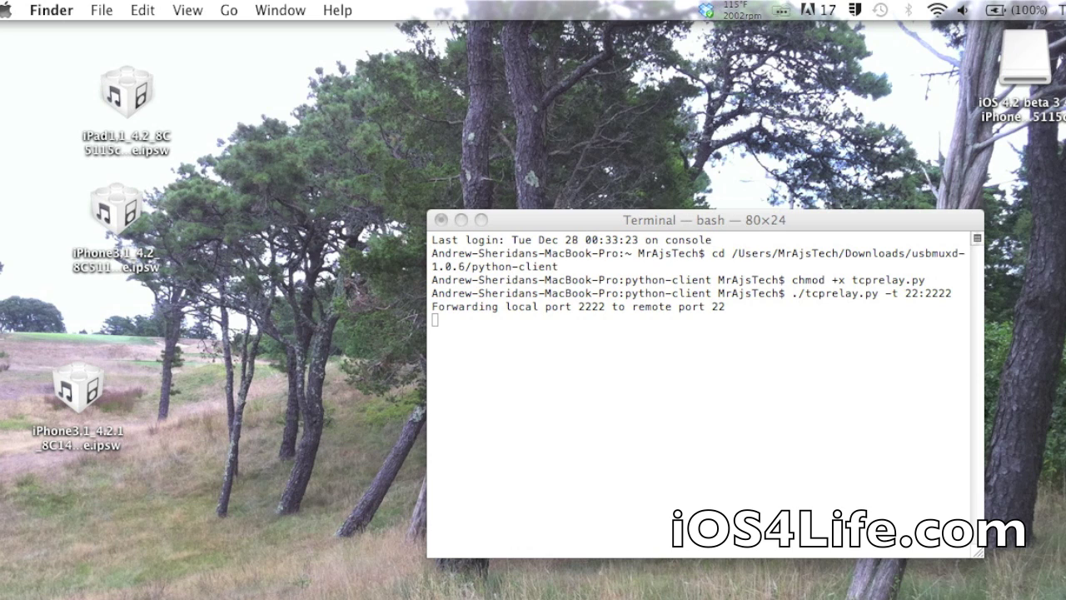
Step: Launch redsn0w from the redsn0w_mac_0 folder in Downloads and close the Finder window
{"action": "key", "text": "super+n"}
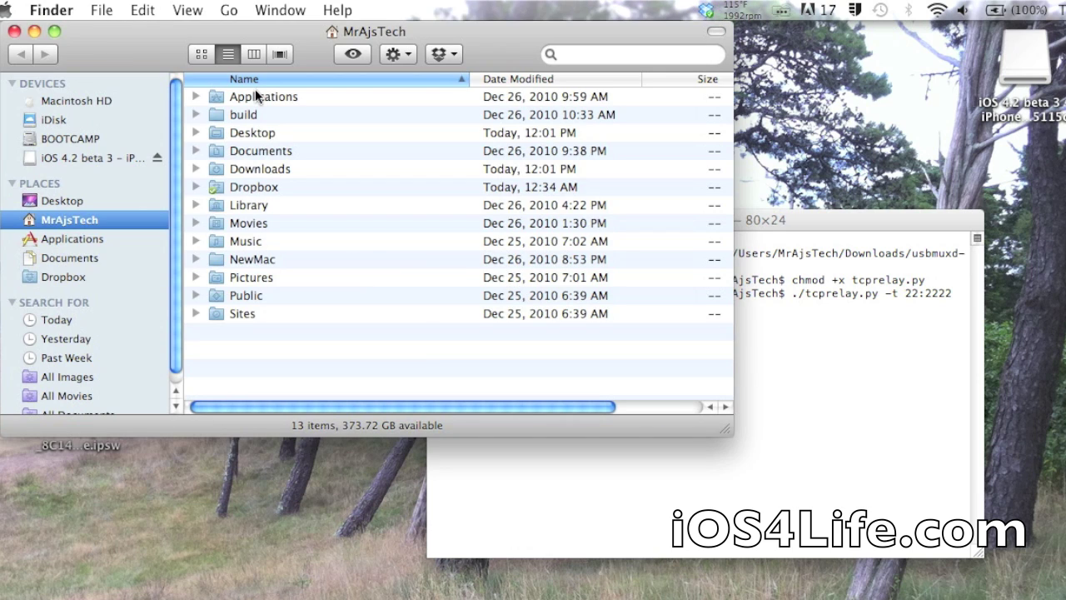
{"action": "double_click", "coordinate": [285, 169]}
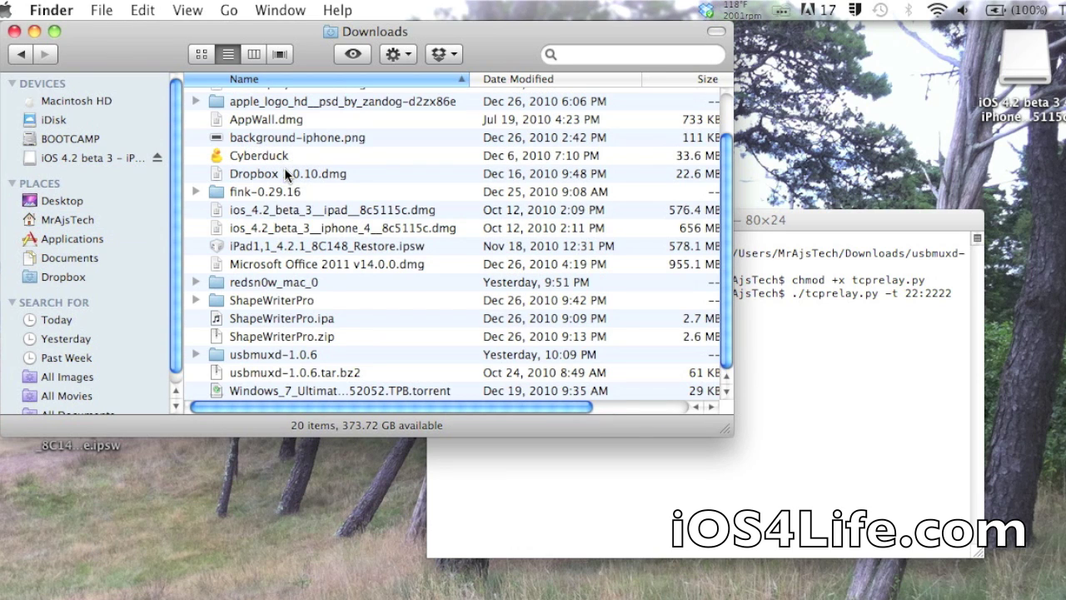
{"action": "left_click", "coordinate": [287, 283]}
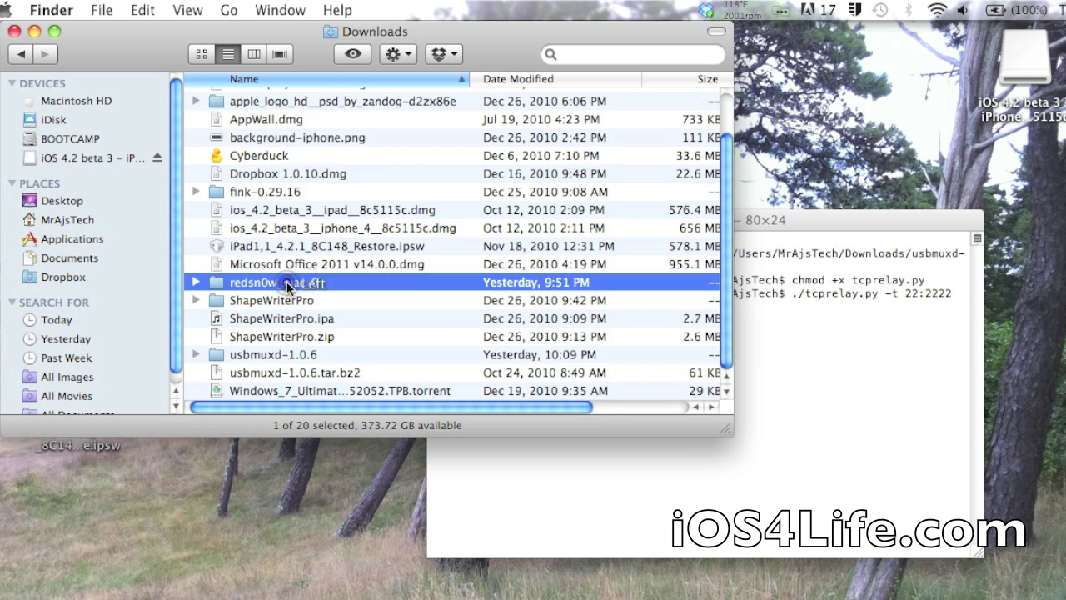
{"action": "double_click", "coordinate": [287, 284]}
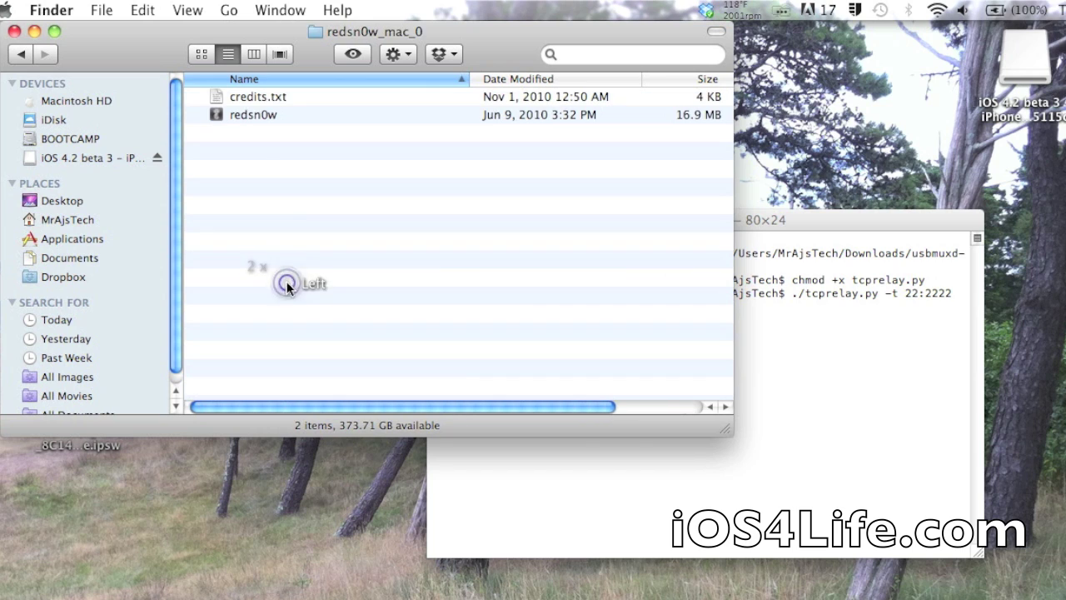
{"action": "double_click", "coordinate": [267, 117]}
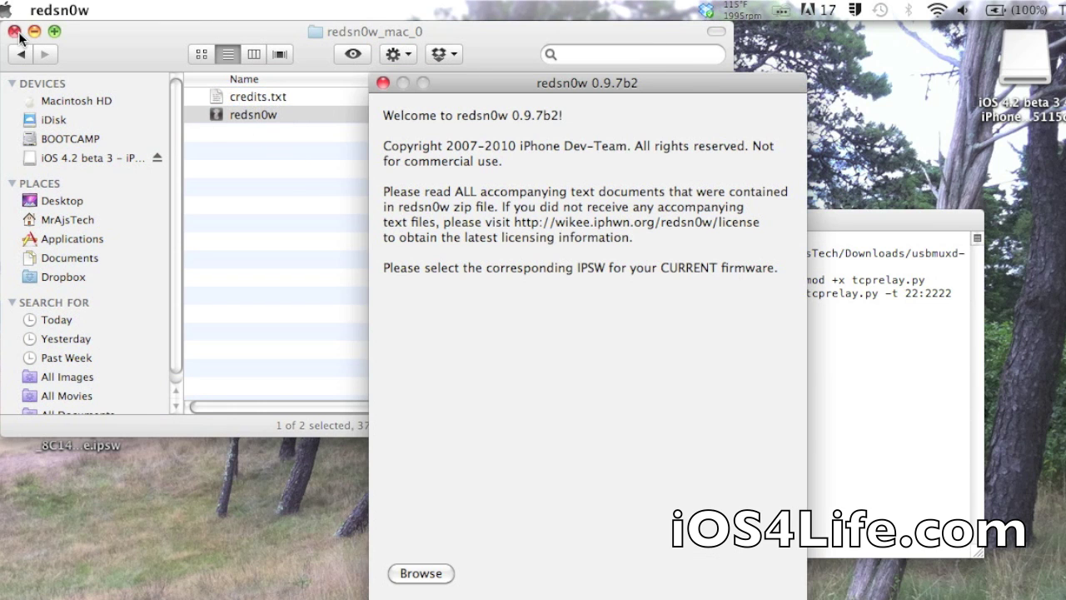
{"action": "left_click", "coordinate": [15, 32]}
Step: Load iPhone3,1_4.2.1_8C148_Restore.ipsw from the desktop as the current firmware in redsn0w
{"action": "left_click", "coordinate": [419, 575]}
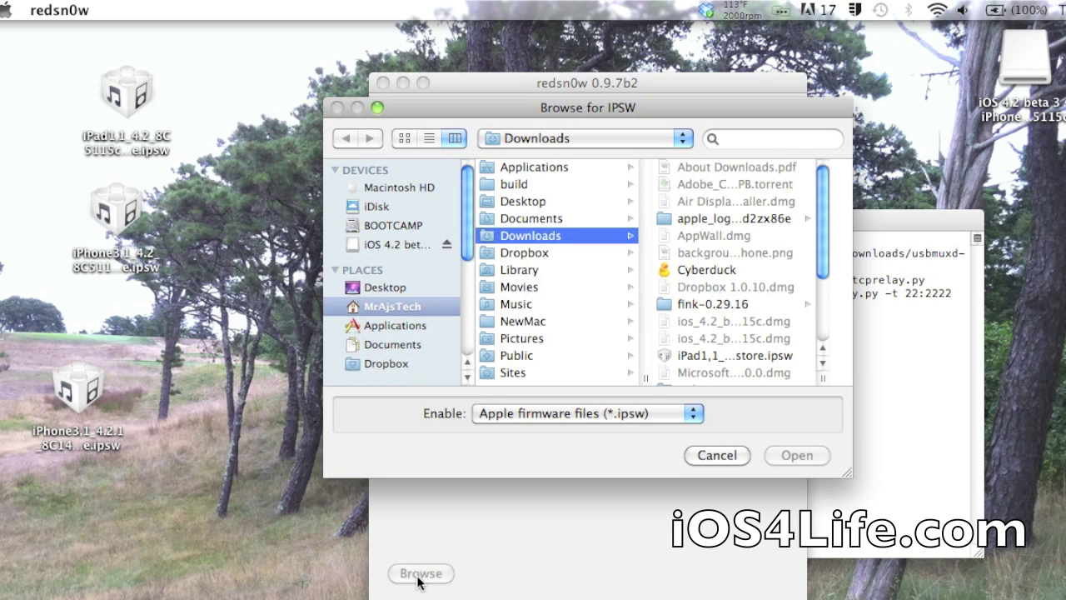
{"action": "left_click", "coordinate": [384, 287]}
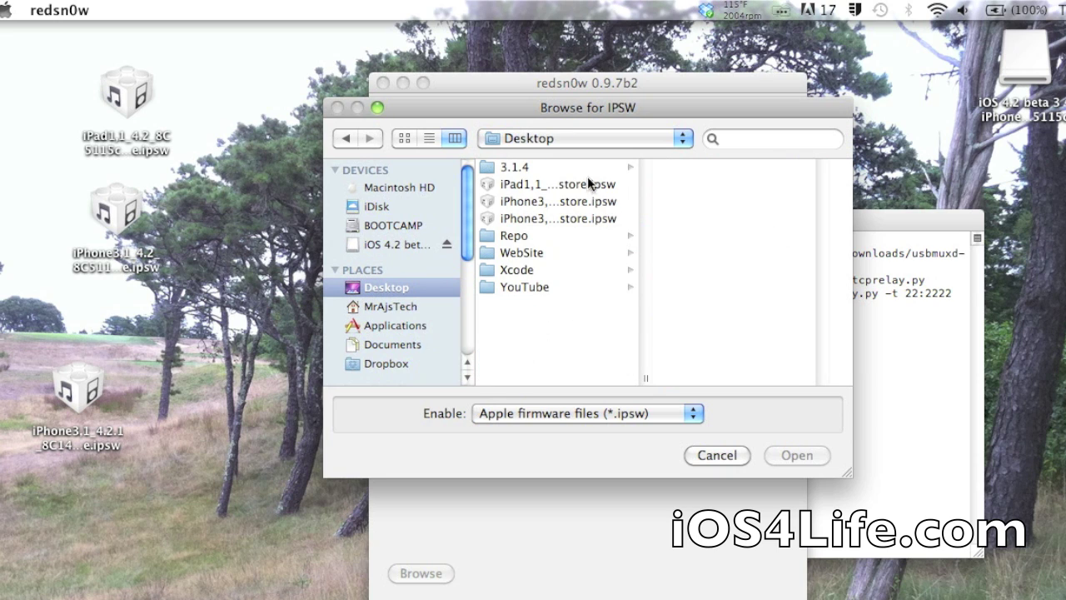
{"action": "left_click", "coordinate": [560, 202]}
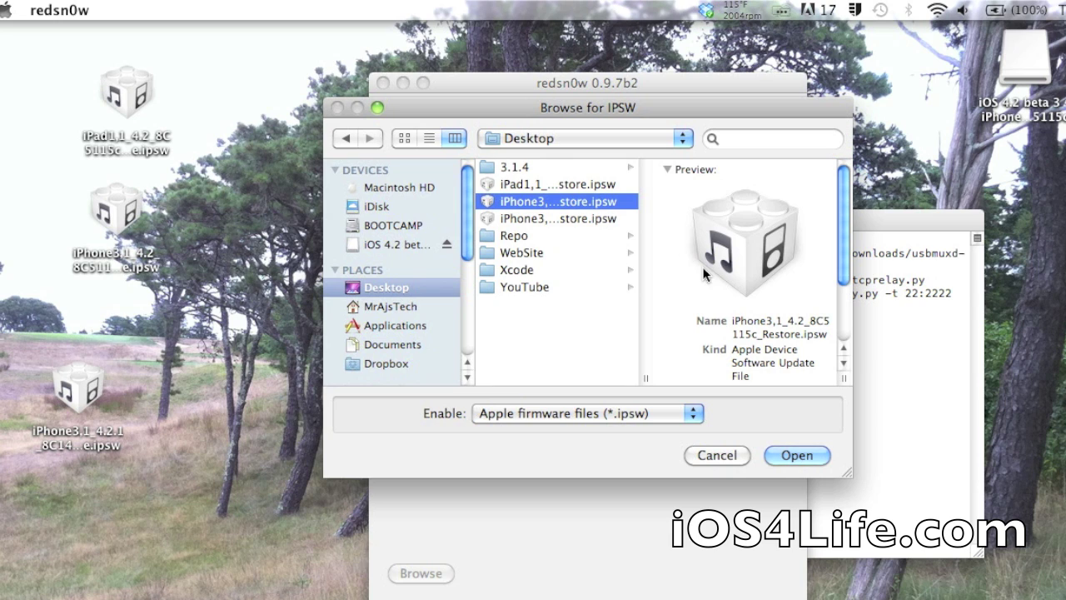
{"action": "left_click", "coordinate": [589, 221]}
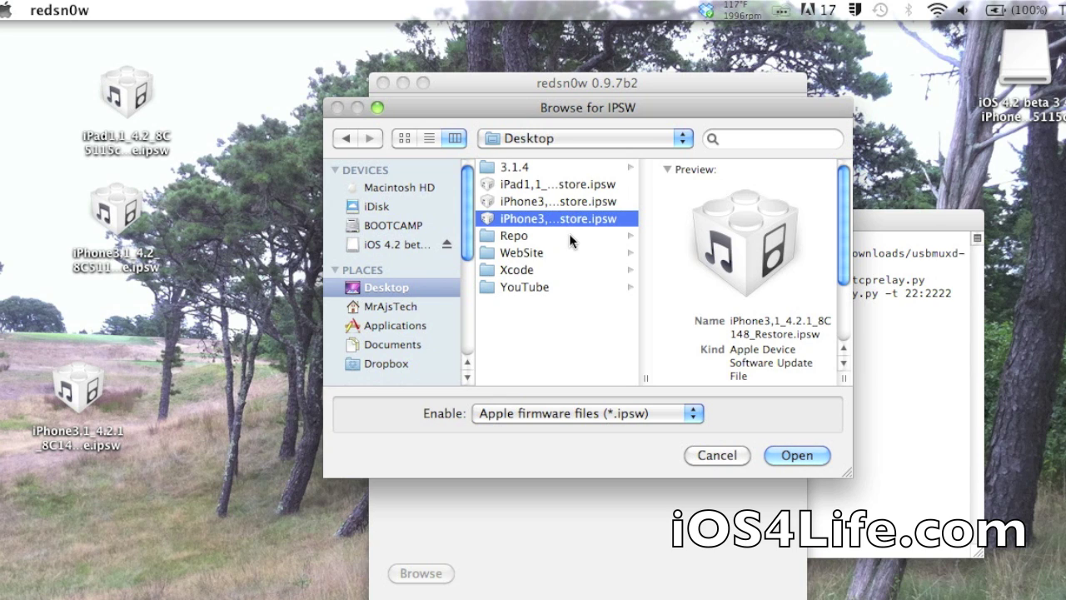
{"action": "left_click", "coordinate": [791, 452]}
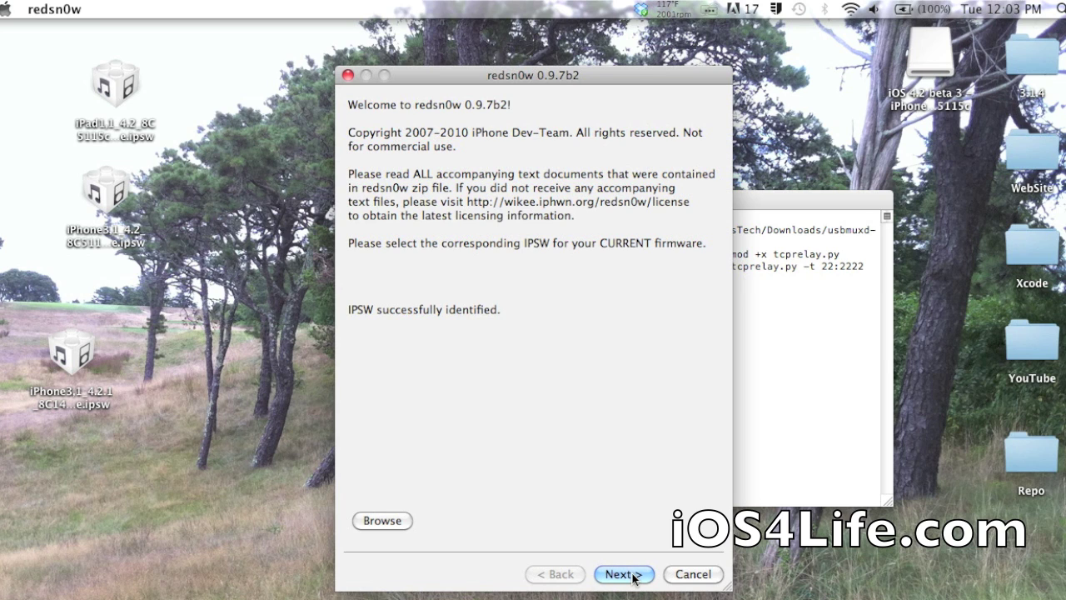
Step: Reposition the iPhone3,1_4.2.1 firmware icon on the desktop and return to the redsn0w window
{"action": "left_click", "coordinate": [73, 358]}
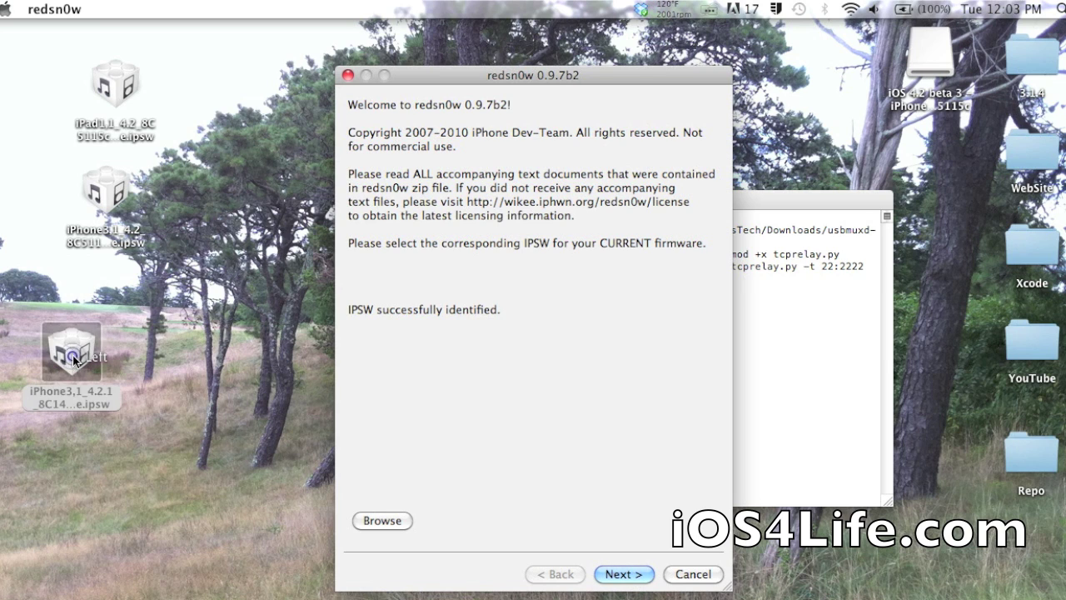
{"action": "left_click_drag", "start_coordinate": [73, 358], "coordinate": [165, 354]}
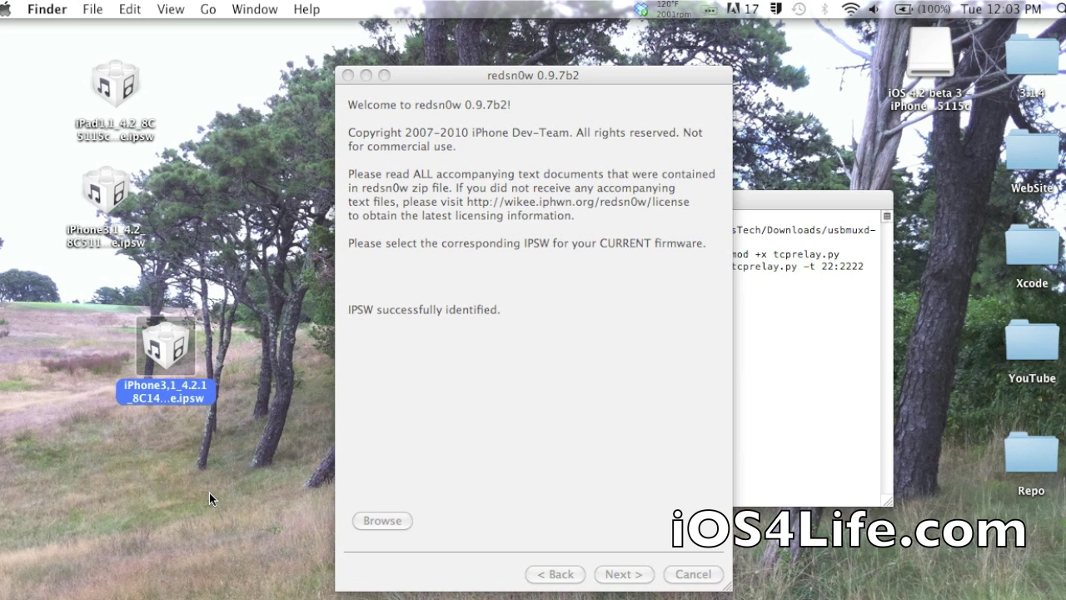
{"action": "left_click", "coordinate": [523, 497]}
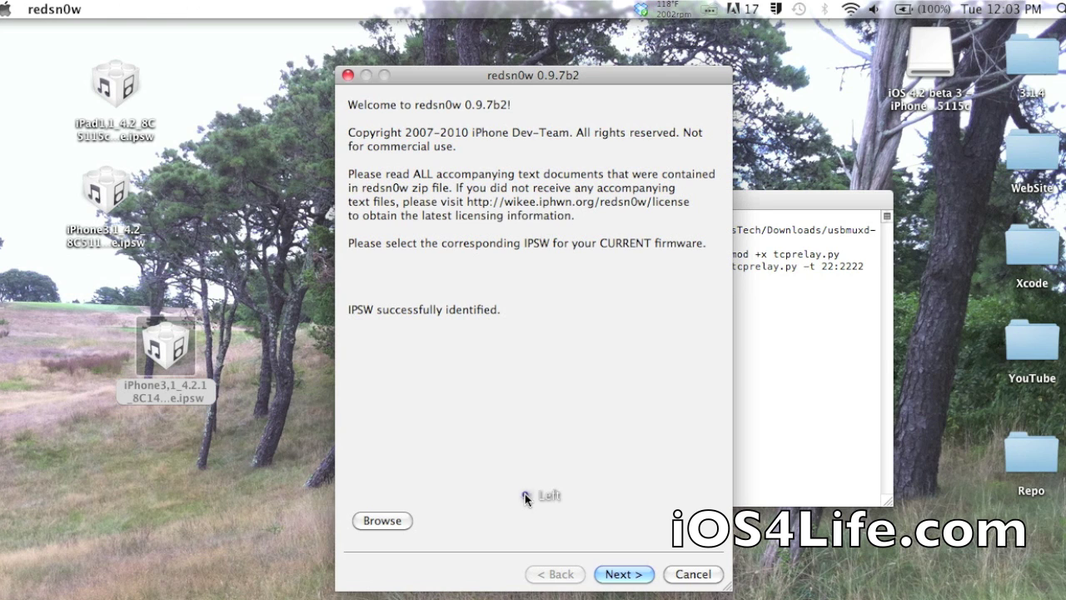
Step: Enable Jailbreak Monte (untether) with iPhone3,1_4.2_8C5115c_Restore.ipsw from the desktop, turn off Install Cydia, and continue to the device preparation page
{"action": "left_click", "coordinate": [624, 576]}
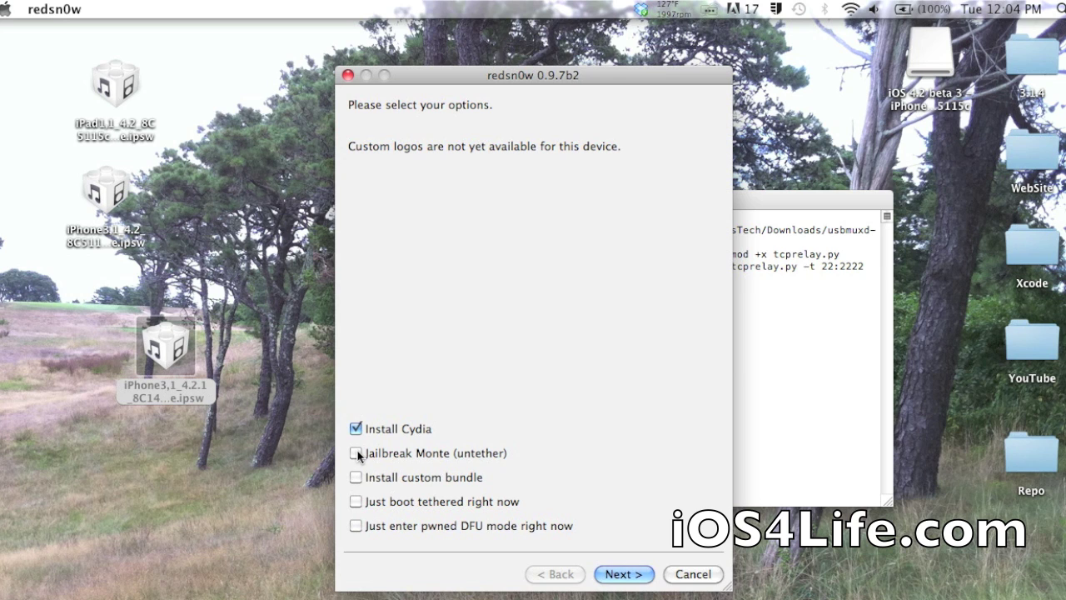
{"action": "left_click", "coordinate": [357, 453]}
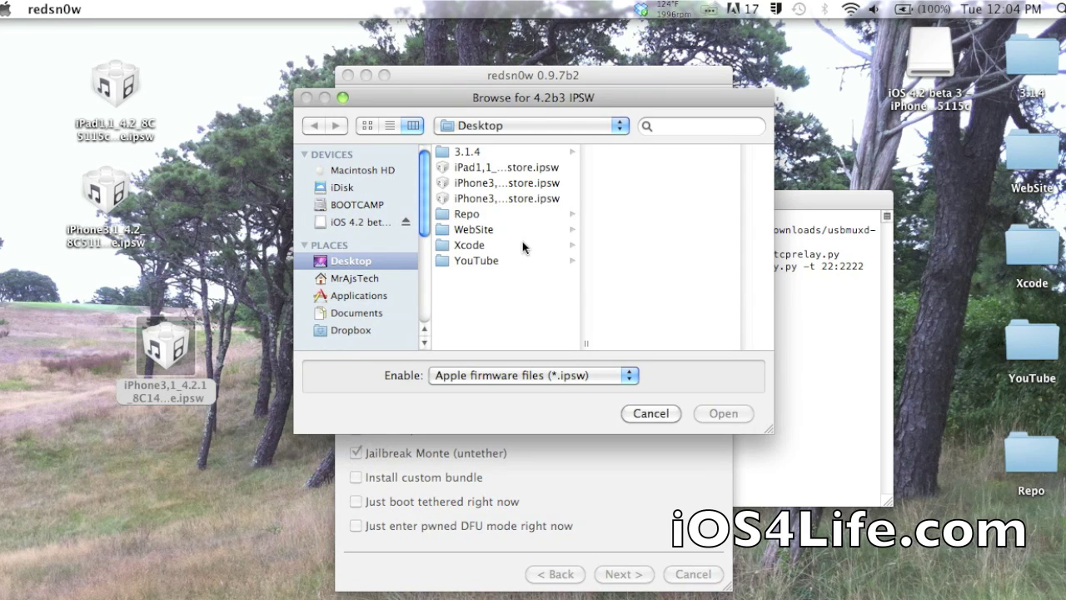
{"action": "left_click", "coordinate": [518, 183]}
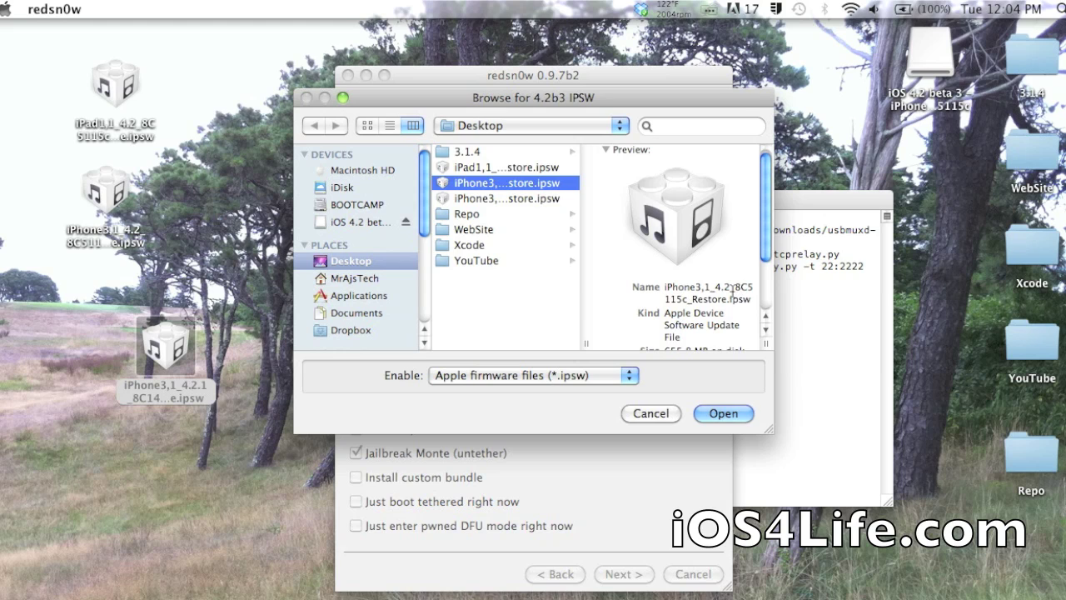
{"action": "left_click", "coordinate": [721, 416]}
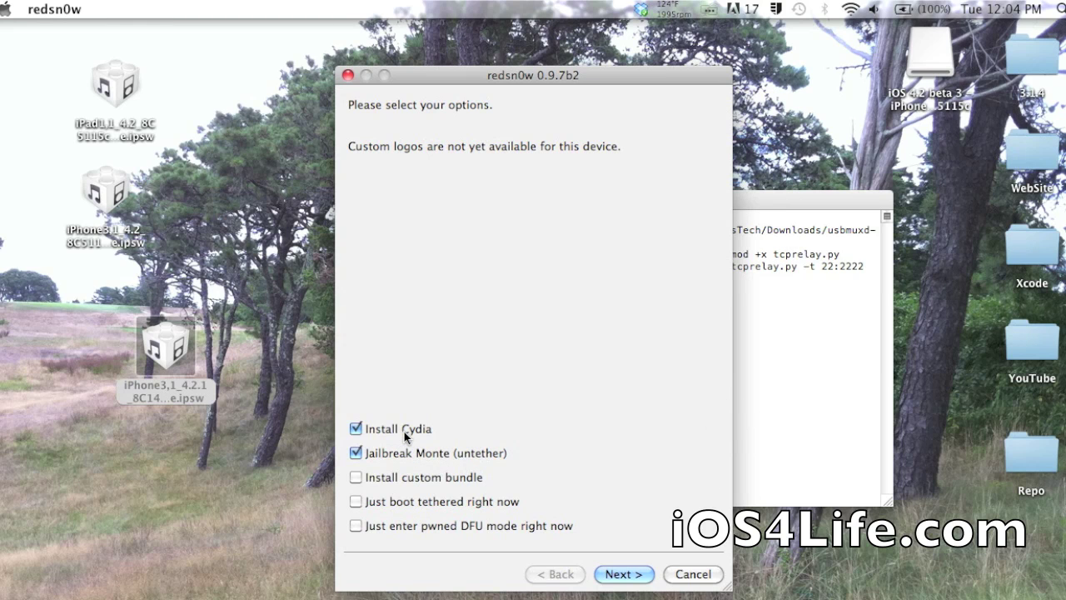
{"action": "left_click", "coordinate": [355, 428]}
{"action": "left_click", "coordinate": [613, 576]}
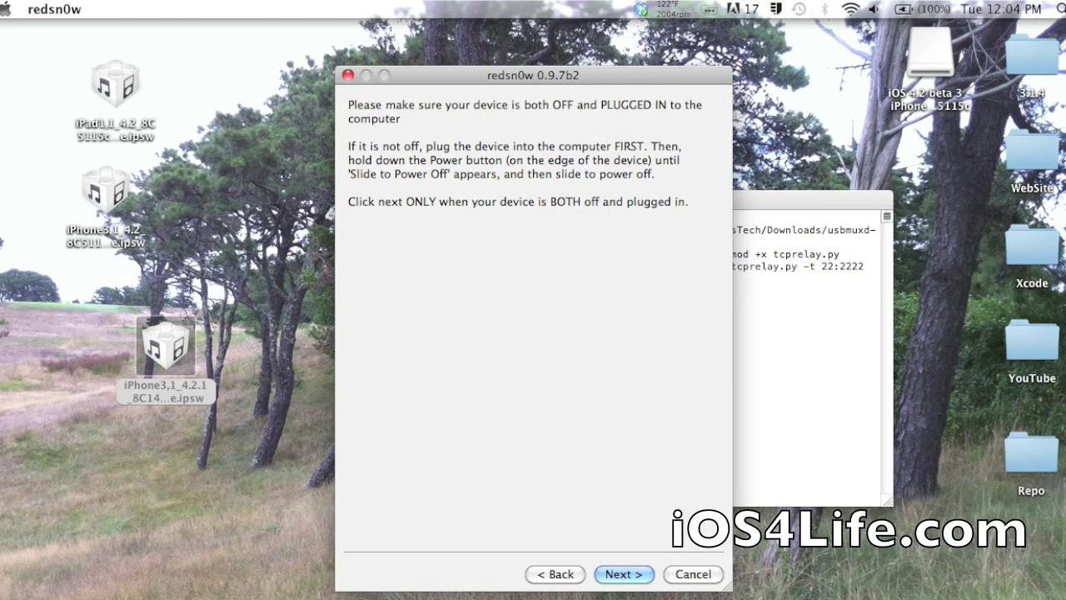
Step: Arrange the Terminal and redsn0w windows side by side so both can be watched
{"action": "key", "text": "super+Tab"}
{"action": "left_click_drag", "start_coordinate": [550, 201], "coordinate": [222, 304]}
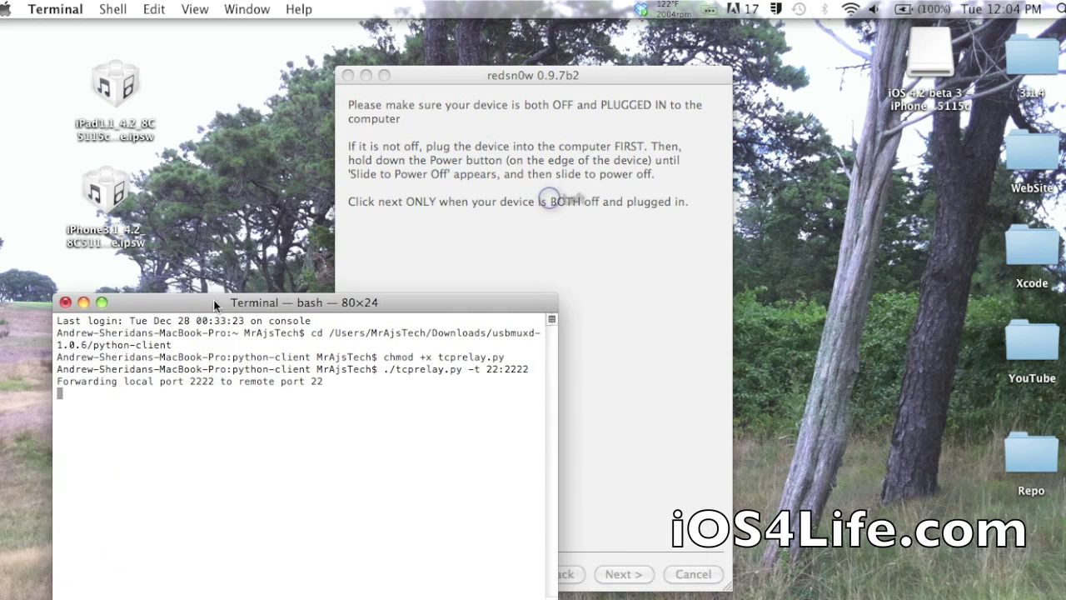
{"action": "left_click_drag", "start_coordinate": [497, 75], "coordinate": [771, 69]}
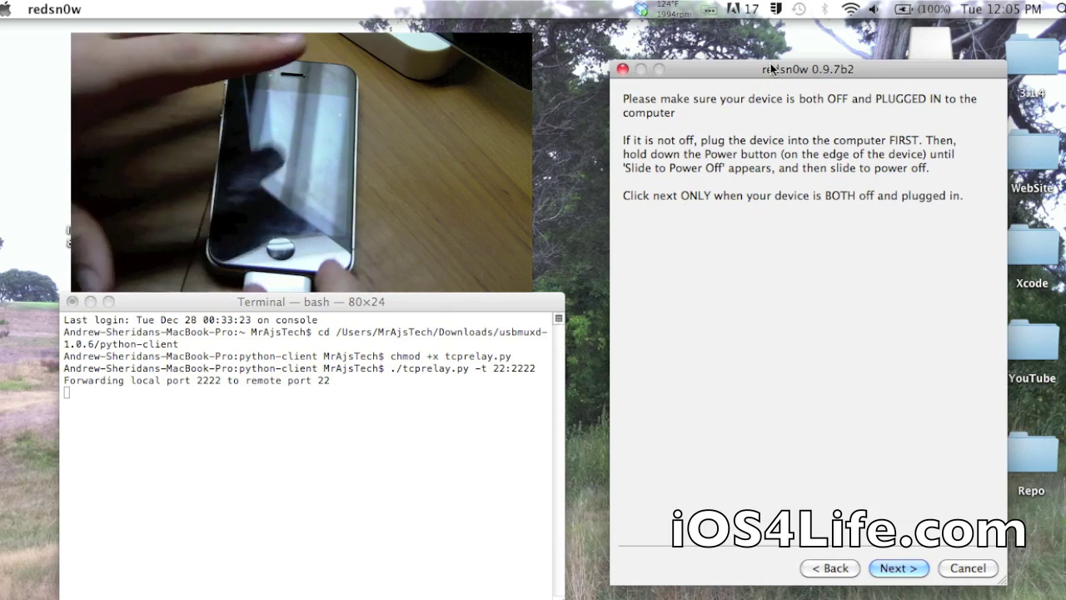
Step: Start the redsn0w jailbreak on the connected, powered-off iPhone and switch to Terminal to monitor the relay
{"action": "left_click", "coordinate": [904, 569]}
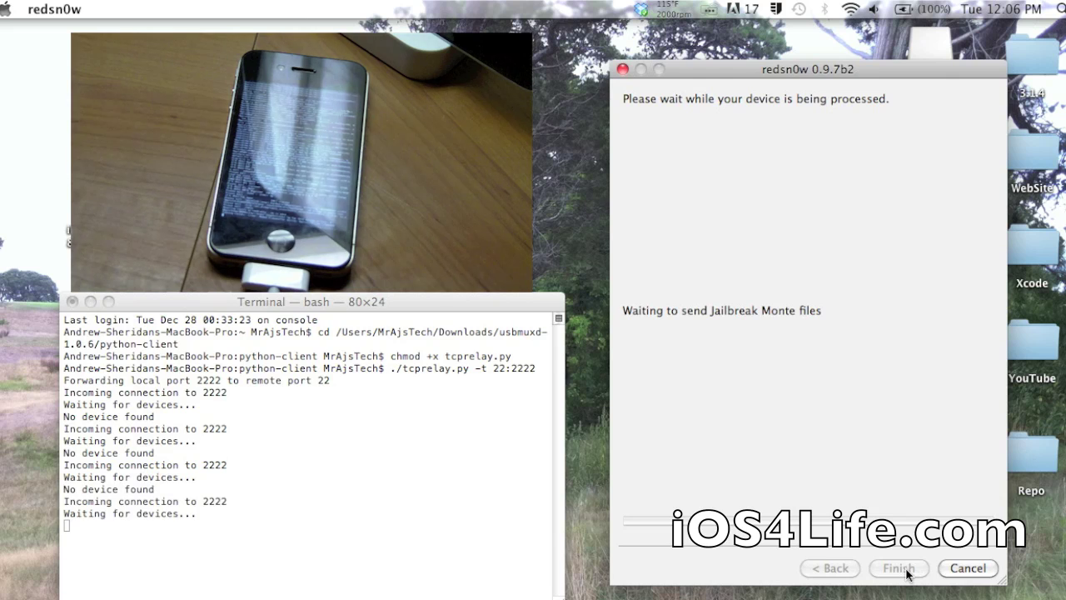
{"action": "left_click", "coordinate": [319, 488]}
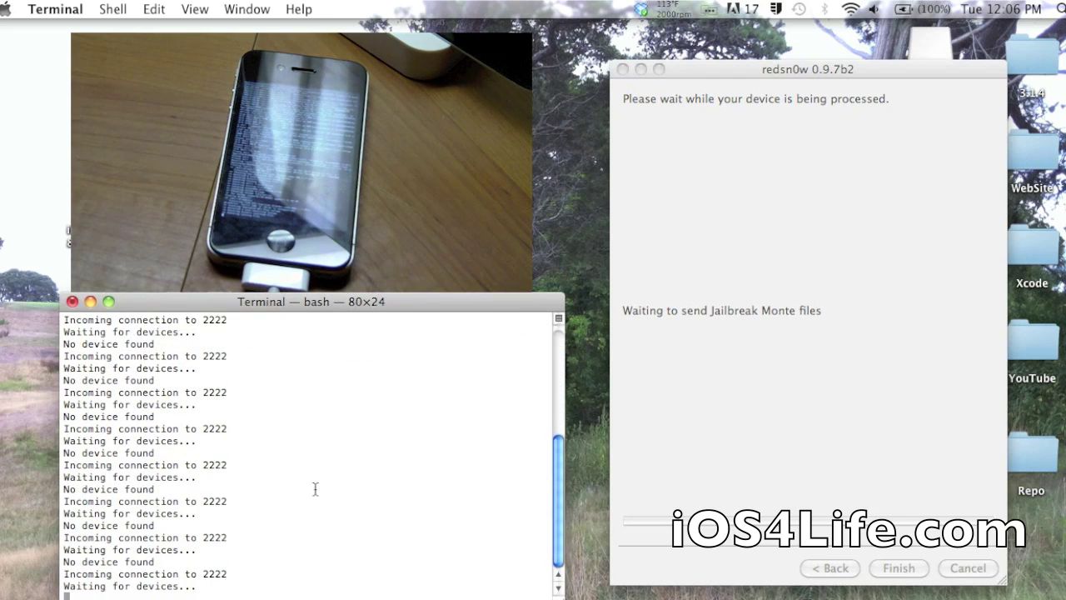
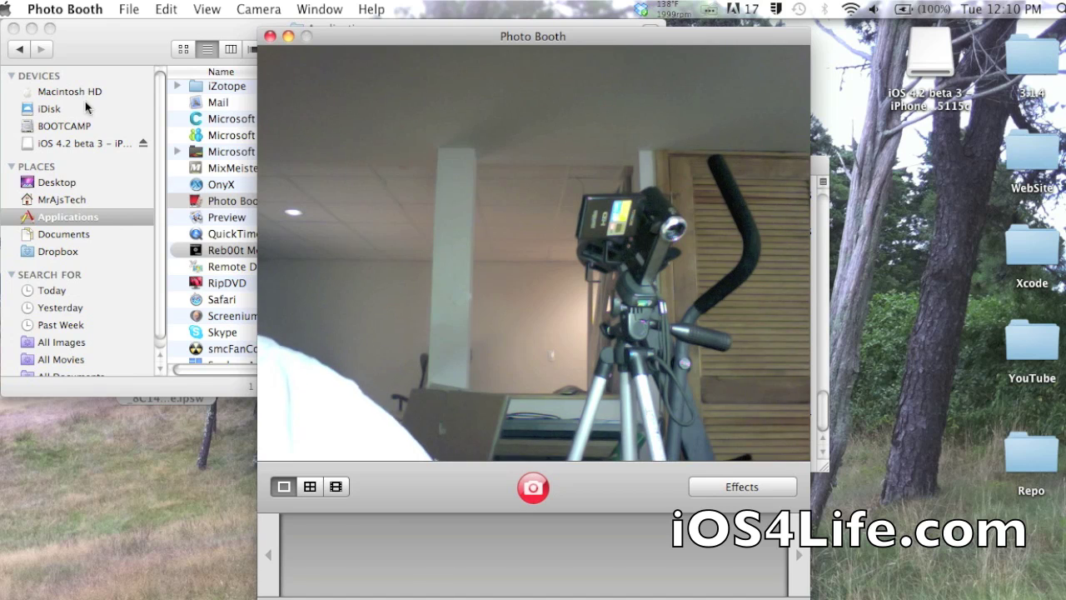
Step: Close Photo Booth and the Applications folder window, and switch back to Terminal
{"action": "left_click", "coordinate": [270, 36]}
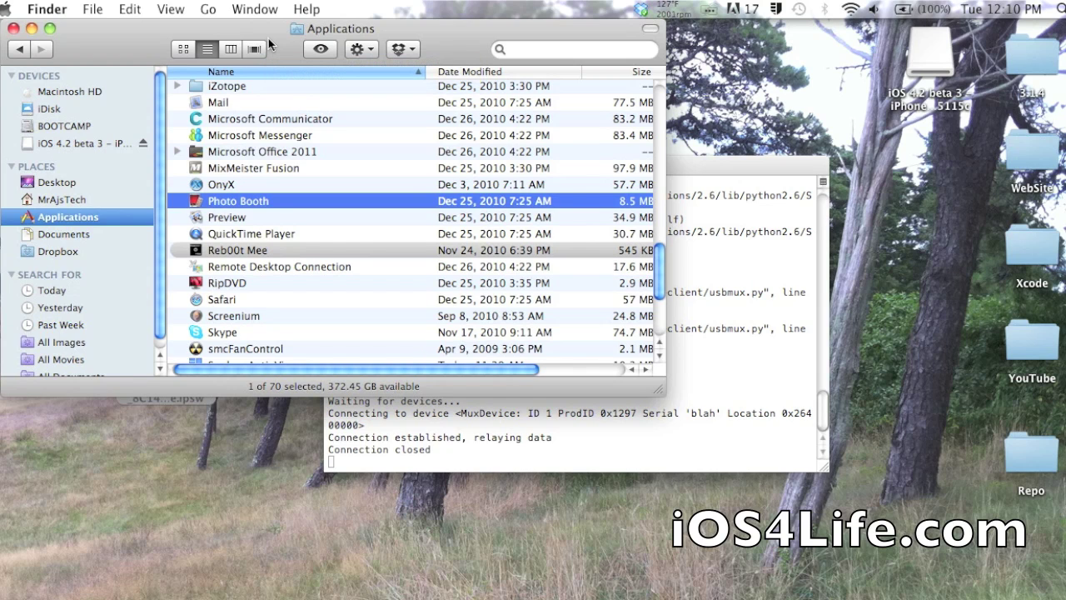
{"action": "left_click", "coordinate": [12, 27]}
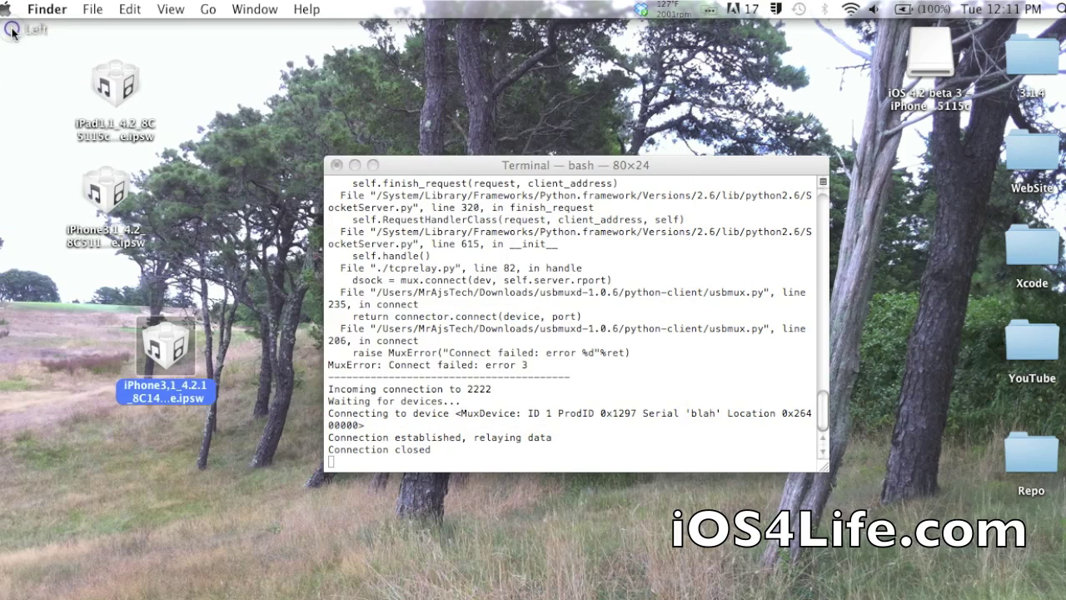
{"action": "key", "text": "super+Tab"}
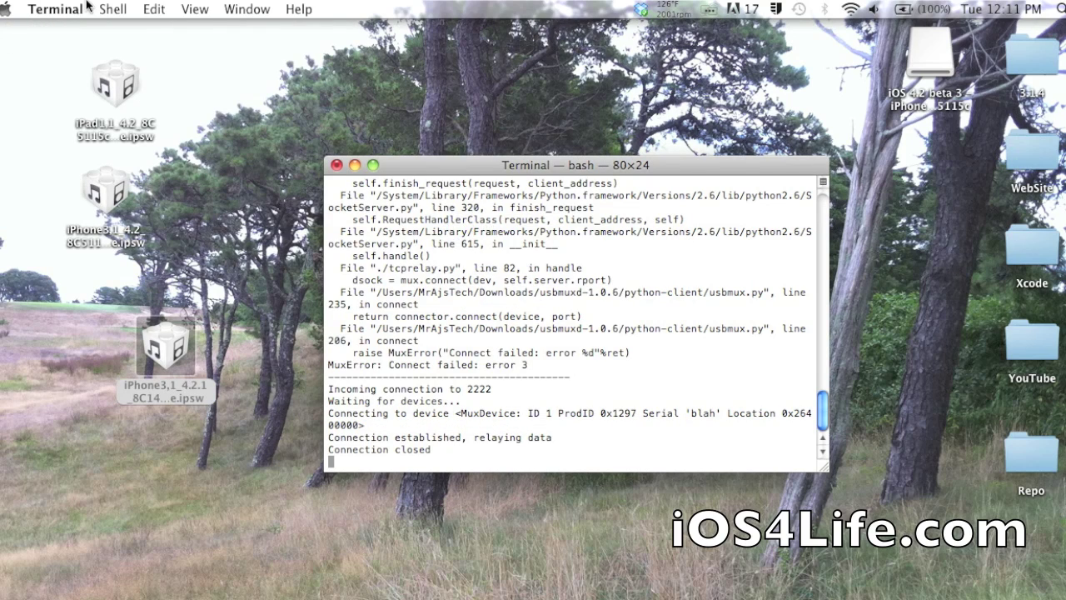